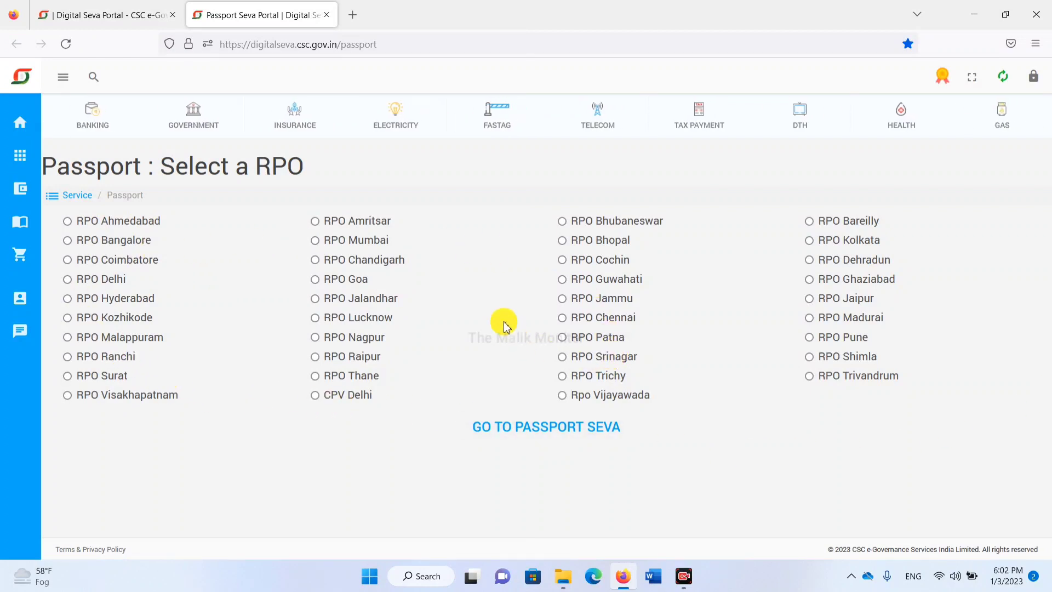
Step: Choose RPO Lucknow as the regional passport office and continue to Passport Seva
left_click(315, 318)
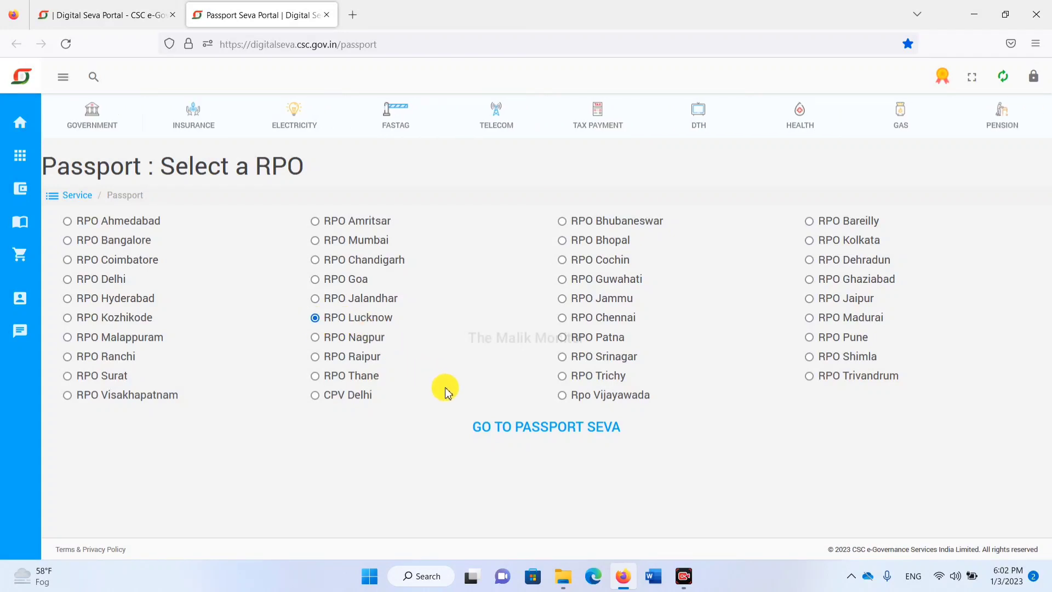
left_click(541, 431)
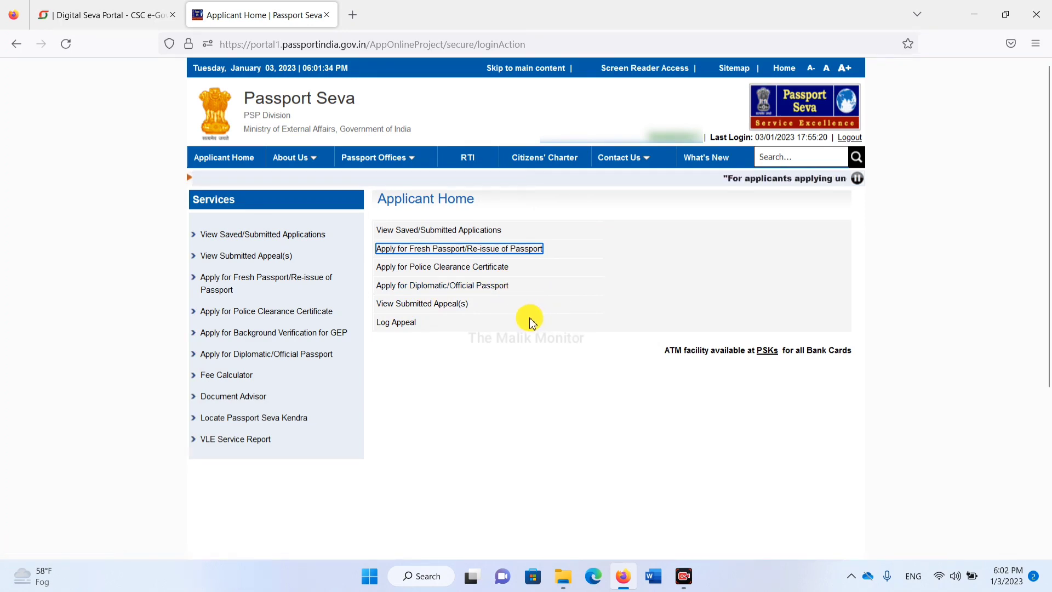
key("ctrl+s")
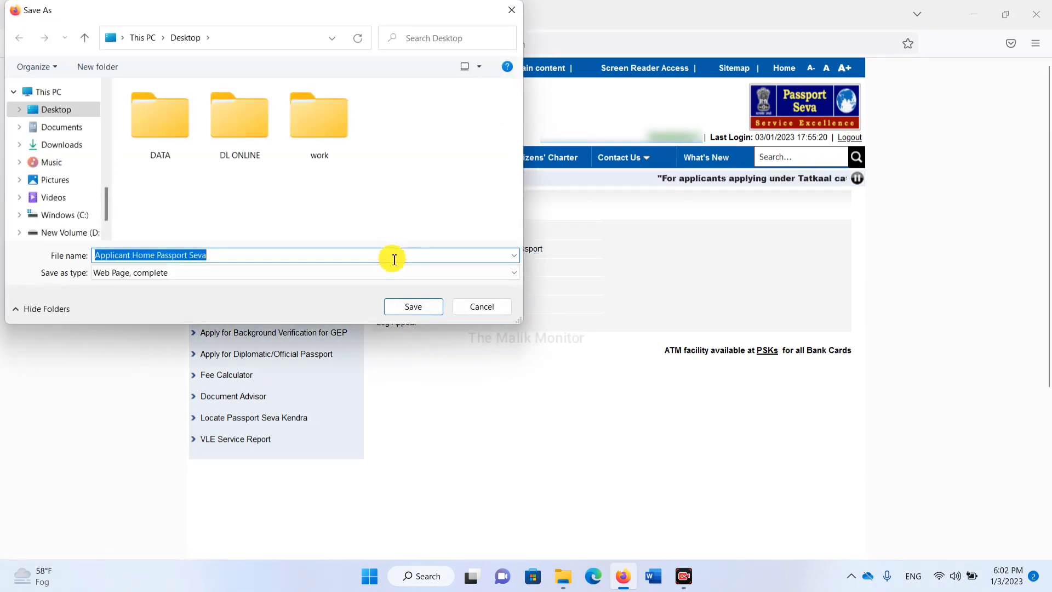
left_click(496, 307)
mouse_move(488, 307)
left_mouse_down()
mouse_move(437, 304)
mouse_move(400, 279)
mouse_move(449, 313)
left_mouse_up()
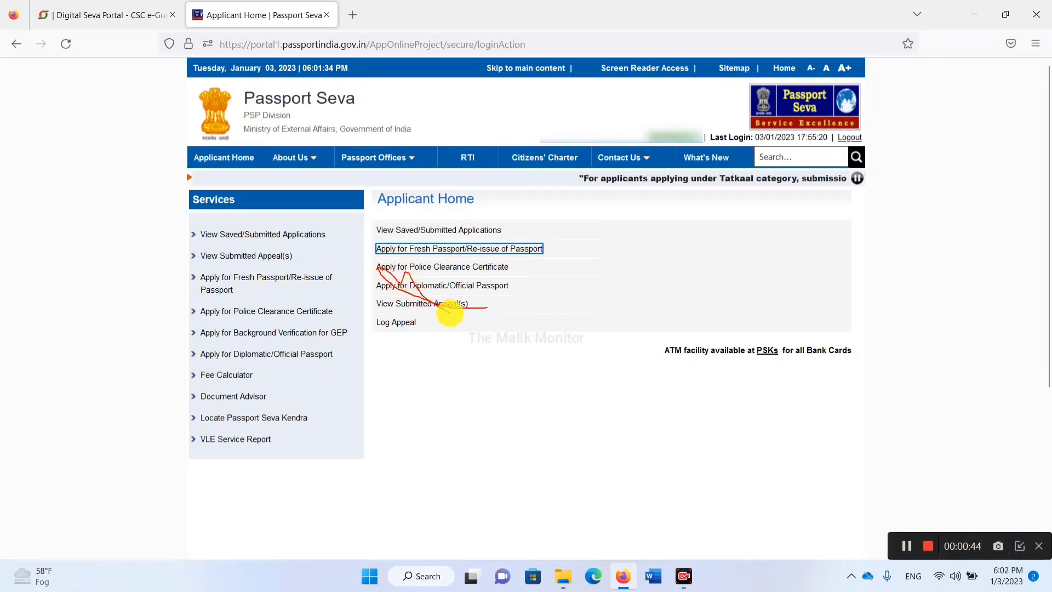
Step: Open the online fresh/re-issue passport application form and submit the passport type as Fresh Passport, Normal, 36 Pages
left_click(444, 250)
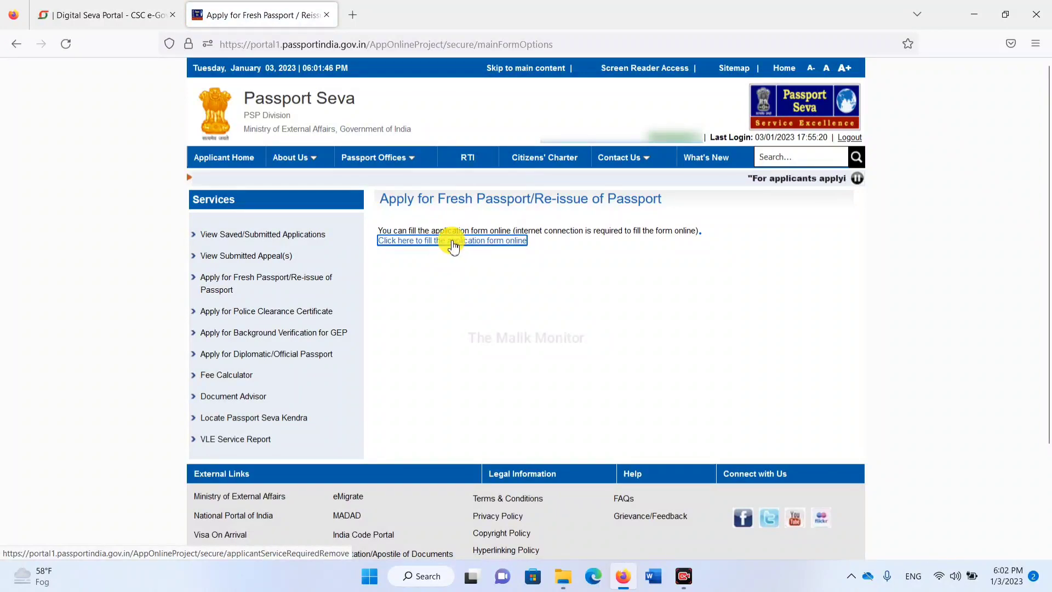
left_click(452, 245)
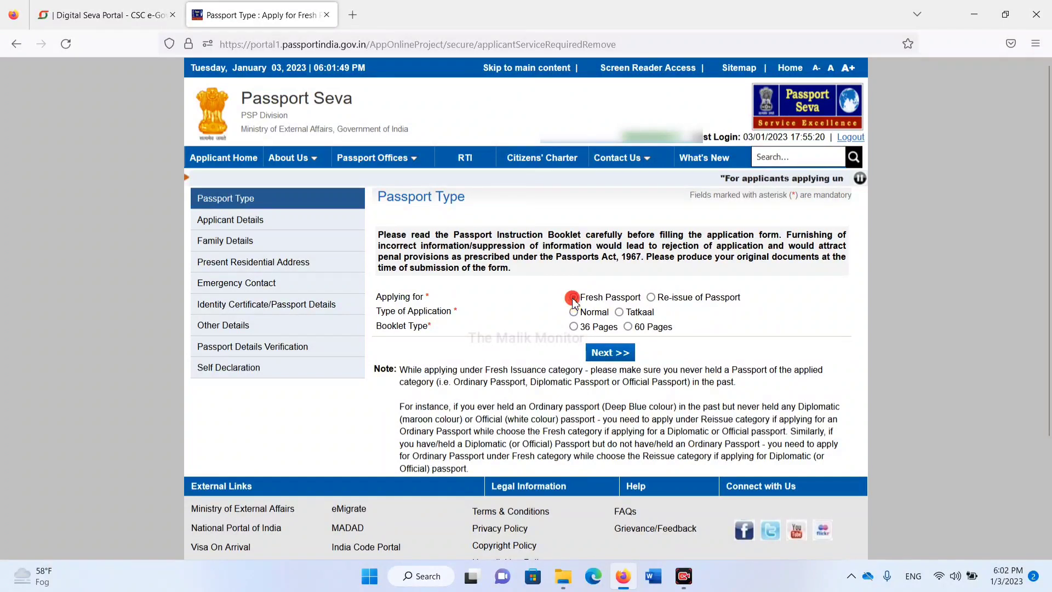
left_click(573, 299)
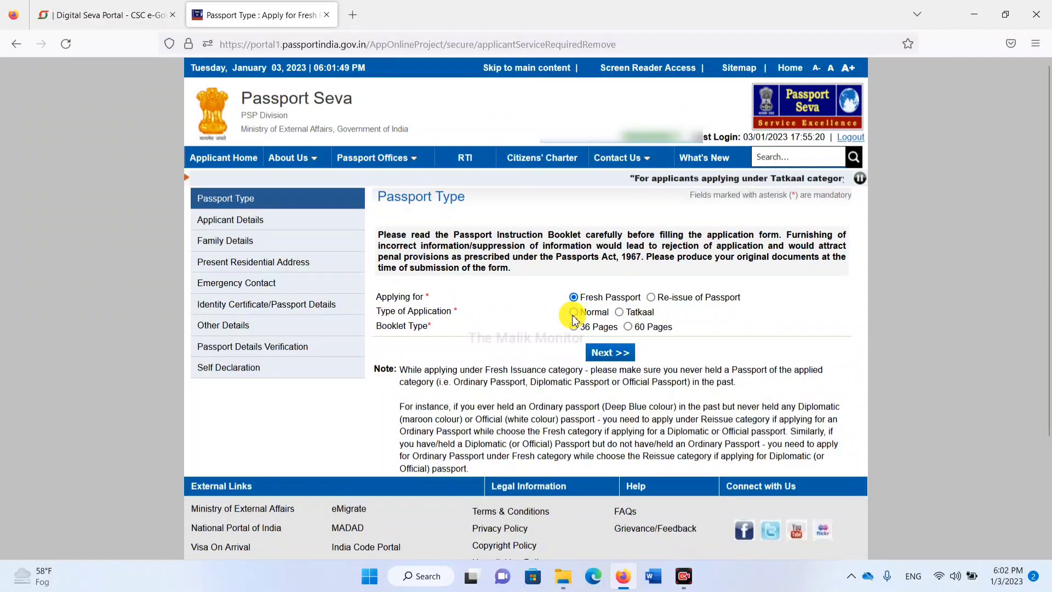
left_click(573, 315)
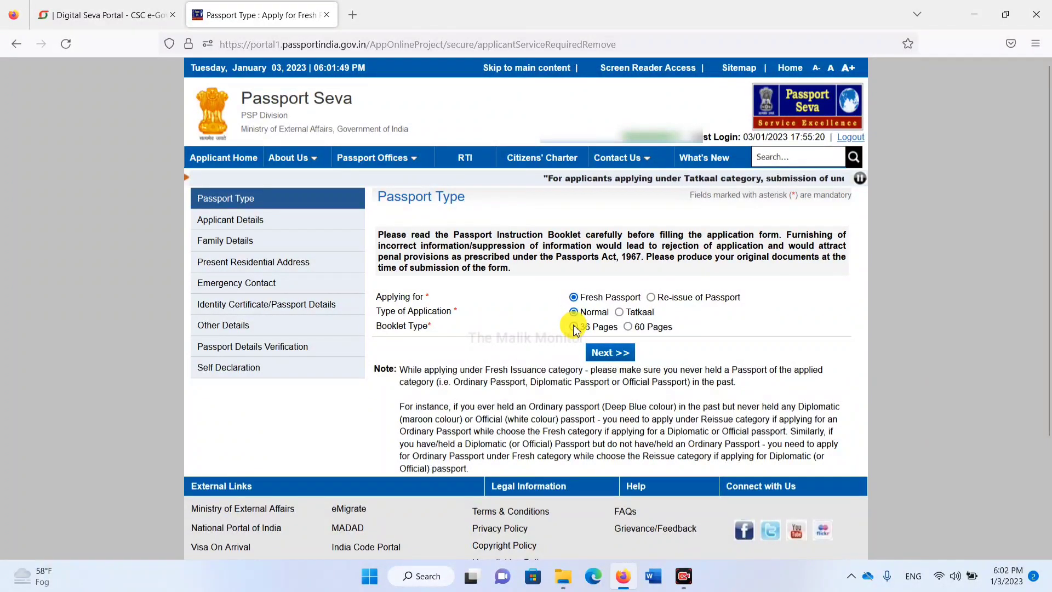
left_click(574, 328)
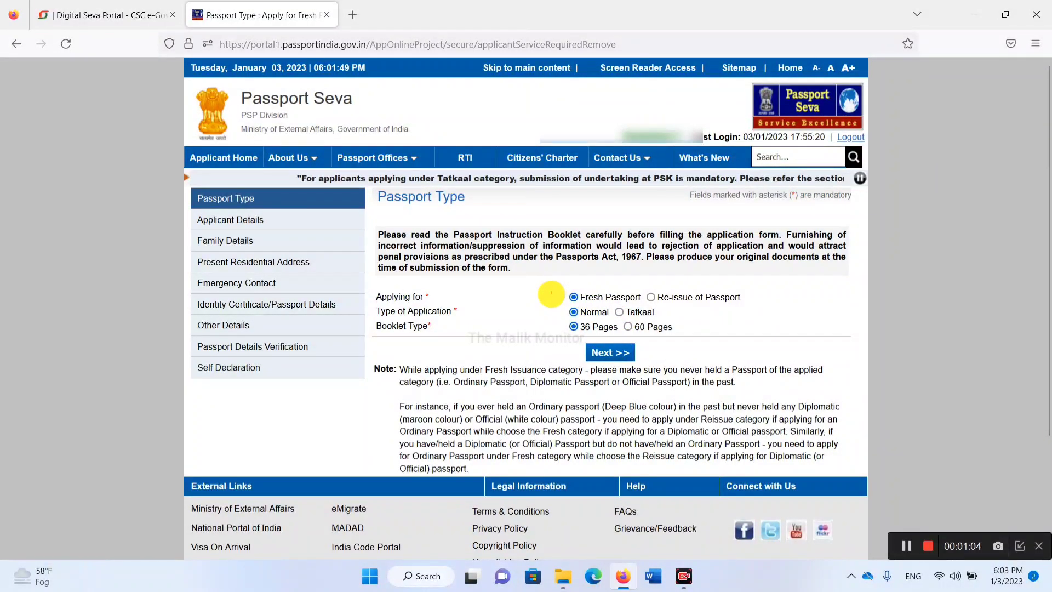
mouse_move(551, 293)
left_mouse_down()
mouse_move(566, 284)
mouse_move(606, 350)
mouse_move(620, 333)
mouse_move(676, 338)
left_mouse_up()
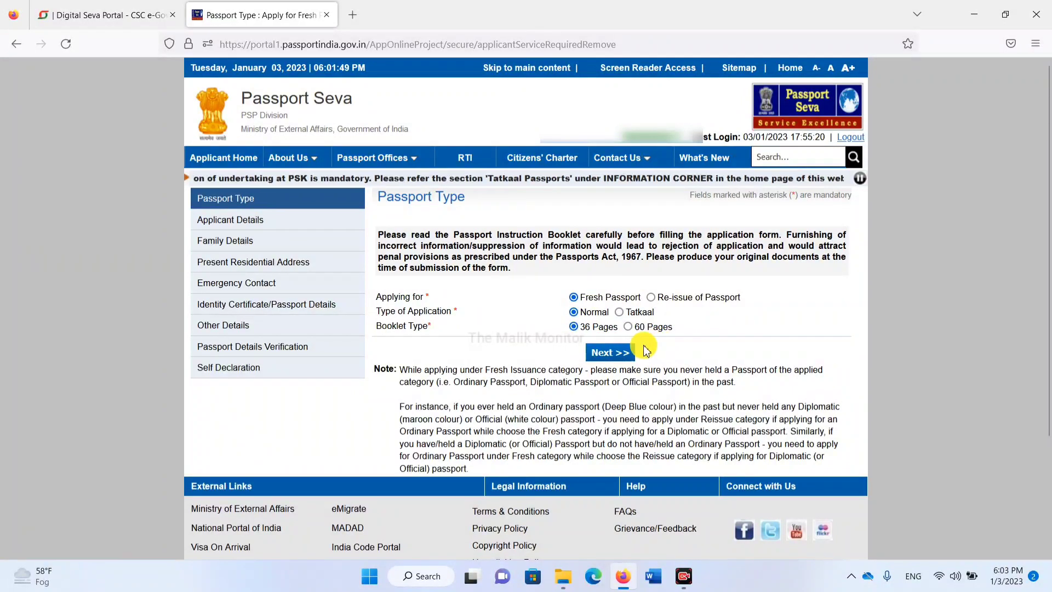
left_click(625, 353)
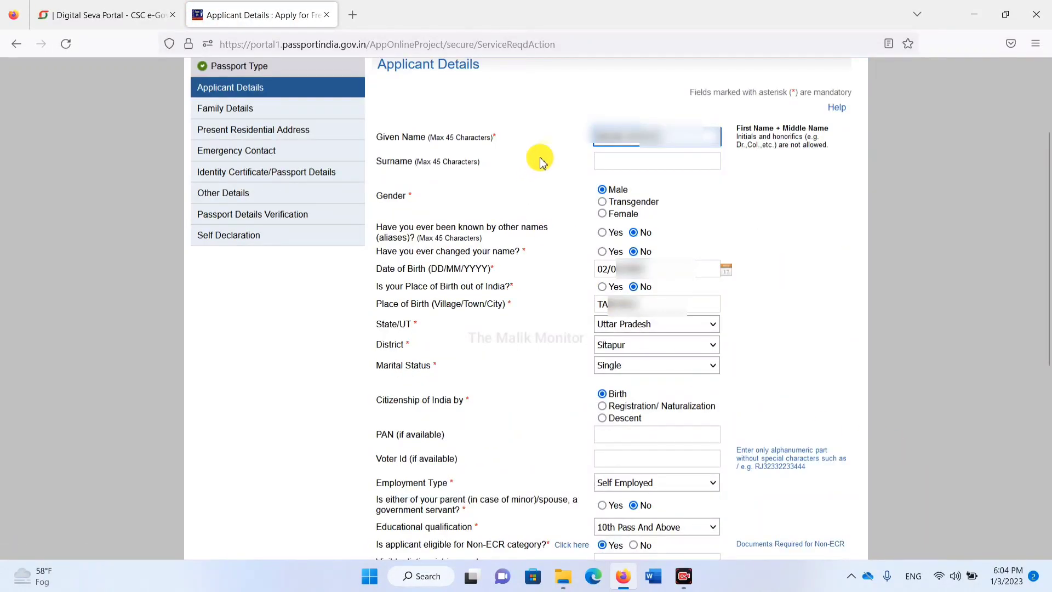
Step: Review the applicant's name, gender, alias, date and place of birth, state, district and marital status fields
key("ctrl+2")
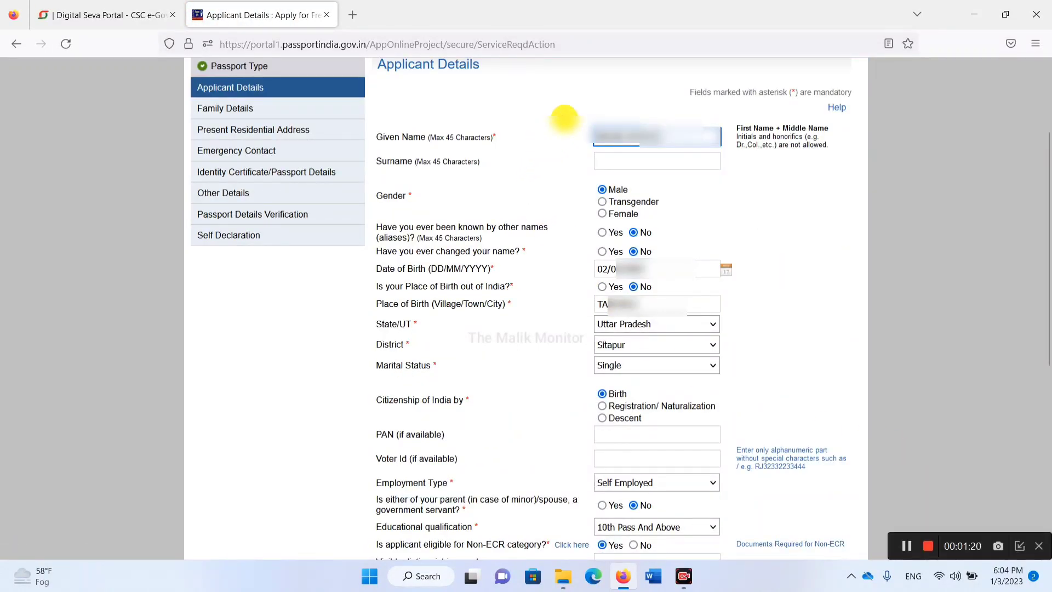
mouse_move(574, 114)
left_mouse_down()
mouse_move(656, 165)
mouse_move(705, 148)
left_mouse_up()
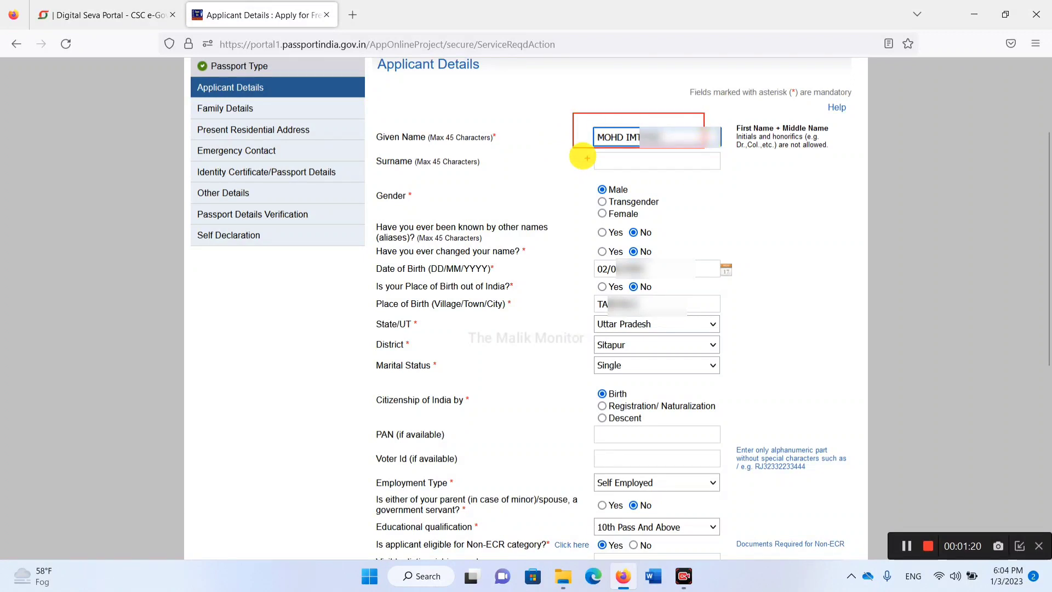
mouse_move(574, 146)
left_mouse_down()
mouse_move(597, 169)
mouse_move(706, 170)
left_mouse_up()
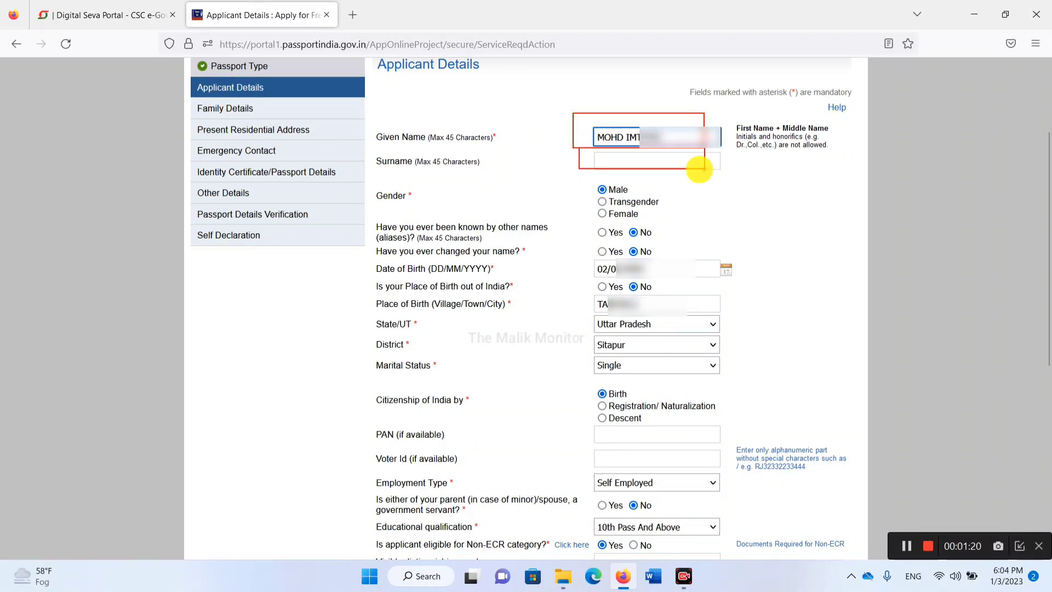
mouse_move(579, 175)
left_mouse_down()
mouse_move(644, 206)
mouse_move(656, 190)
left_mouse_up()
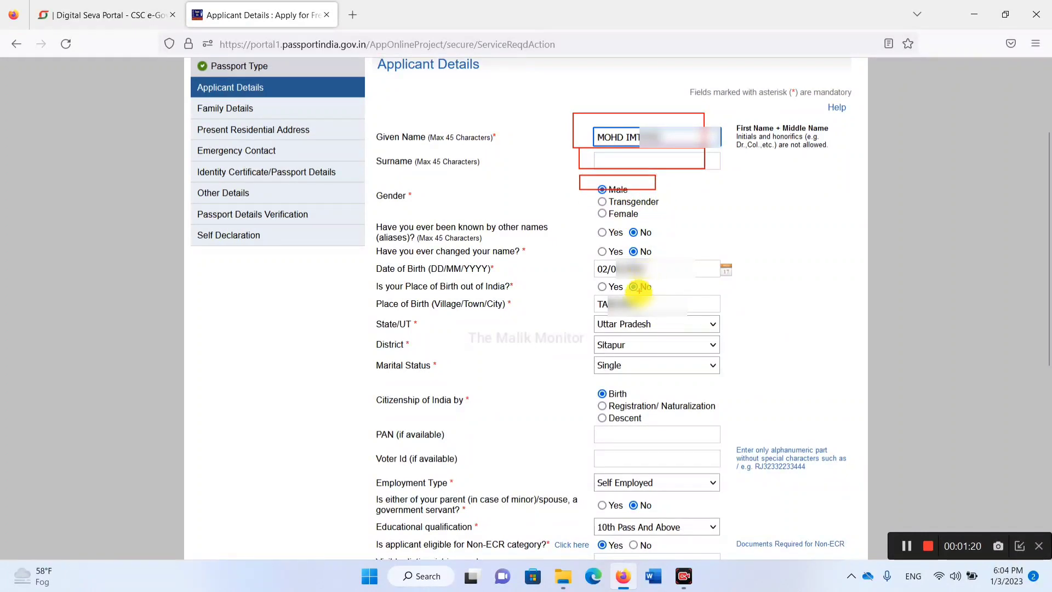
left_click_drag(626, 222, 626, 252)
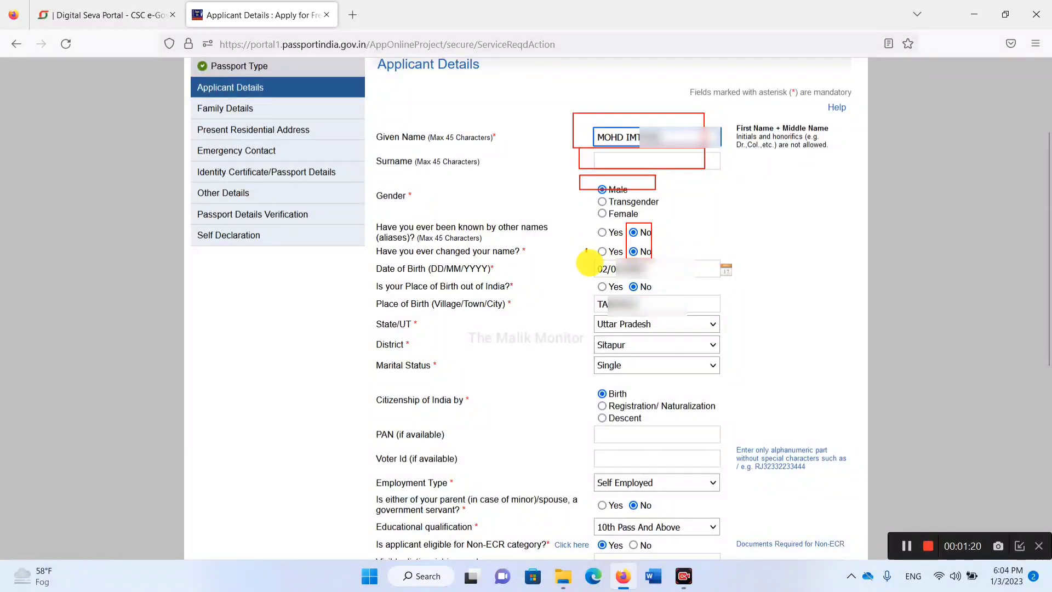
mouse_move(586, 249)
left_mouse_down()
mouse_move(652, 279)
mouse_move(662, 272)
mouse_move(644, 293)
left_mouse_up()
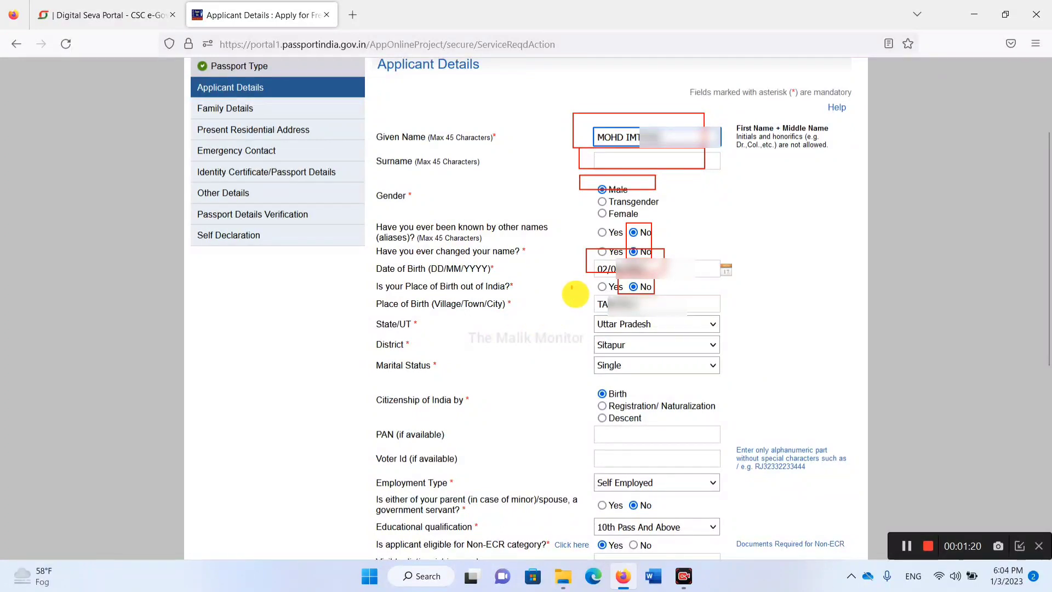
left_click_drag(572, 286, 738, 314)
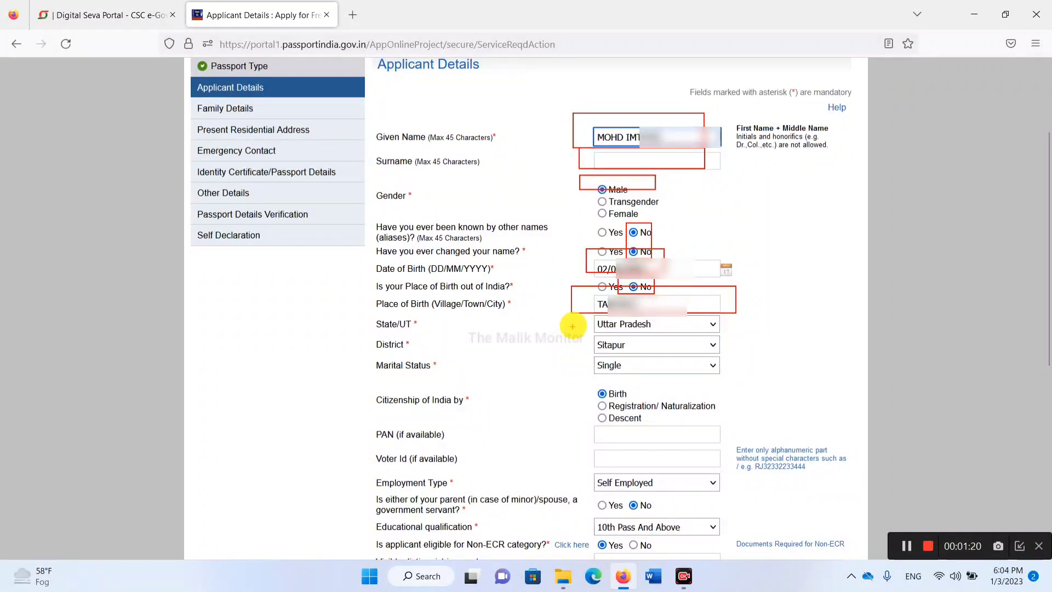
mouse_move(580, 314)
left_mouse_down()
mouse_move(654, 354)
mouse_move(673, 333)
left_mouse_up()
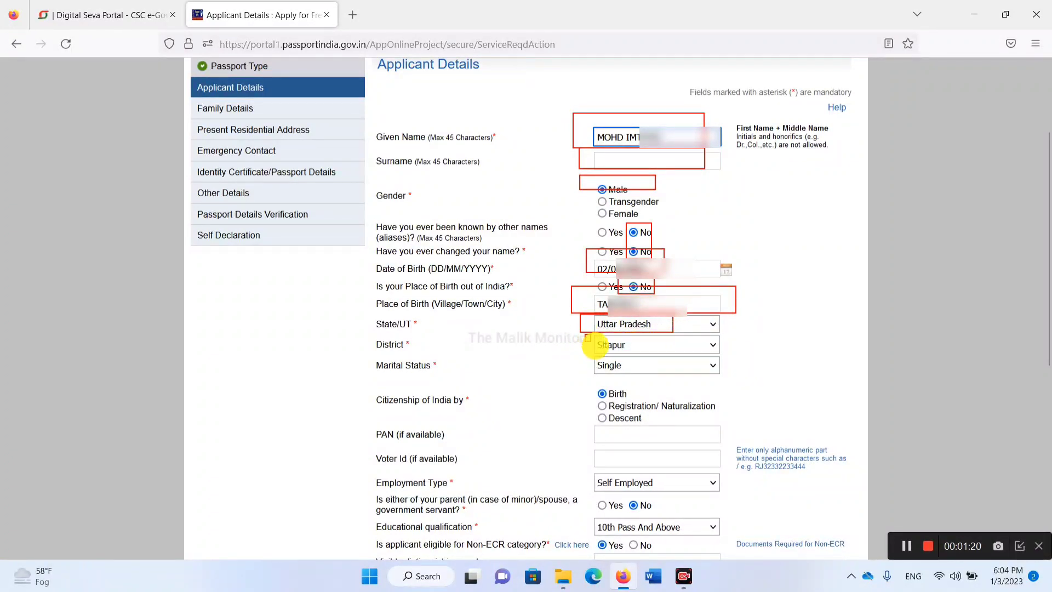
left_click_drag(585, 335, 666, 351)
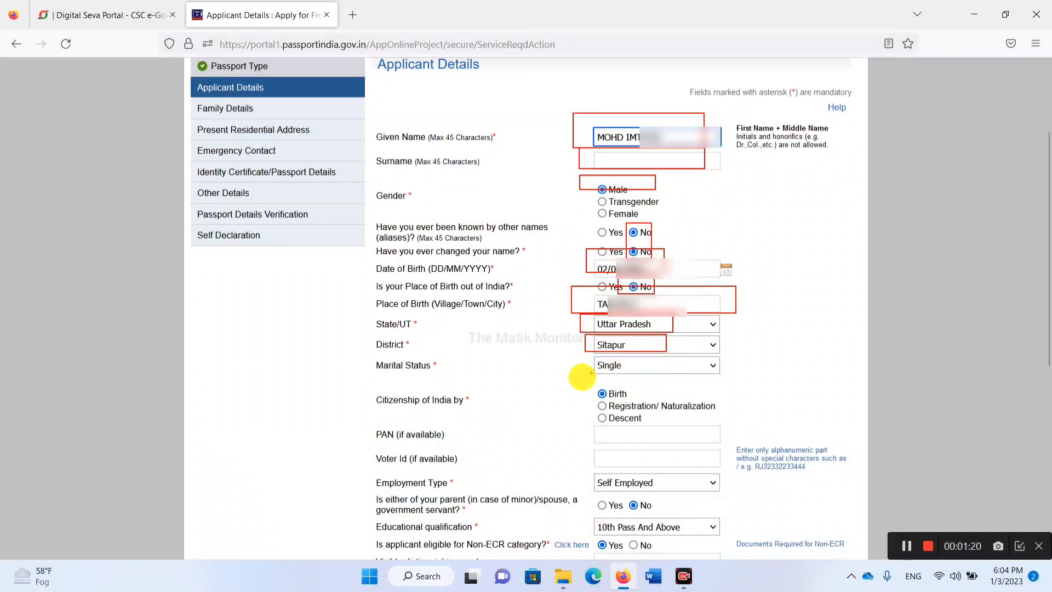
mouse_move(577, 352)
left_mouse_down()
mouse_move(600, 368)
mouse_move(722, 376)
left_mouse_up()
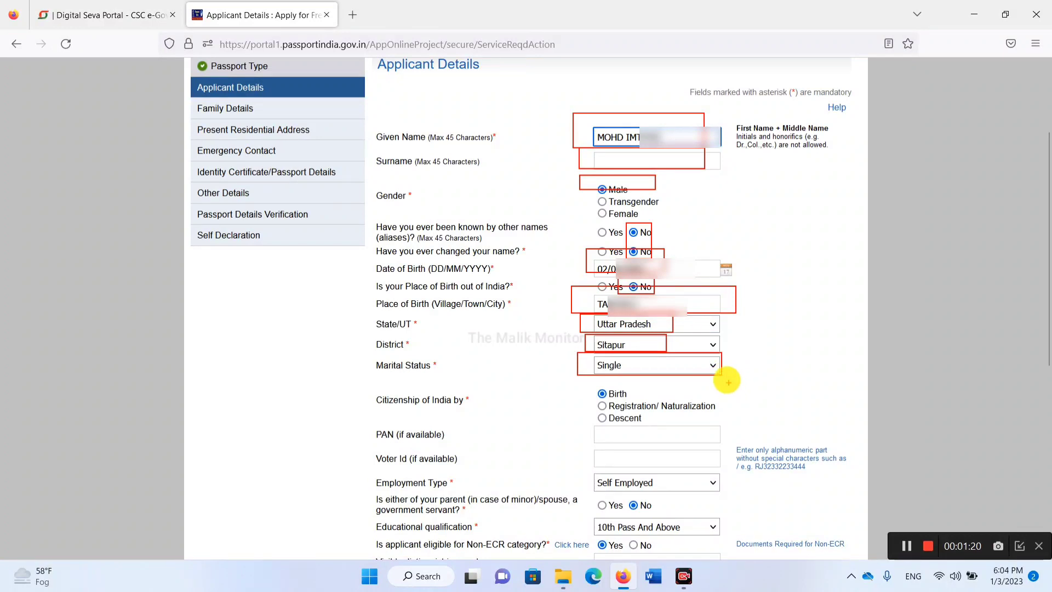
Step: Set the applicant's marital status to Single and citizenship of India by Birth
left_click(710, 367)
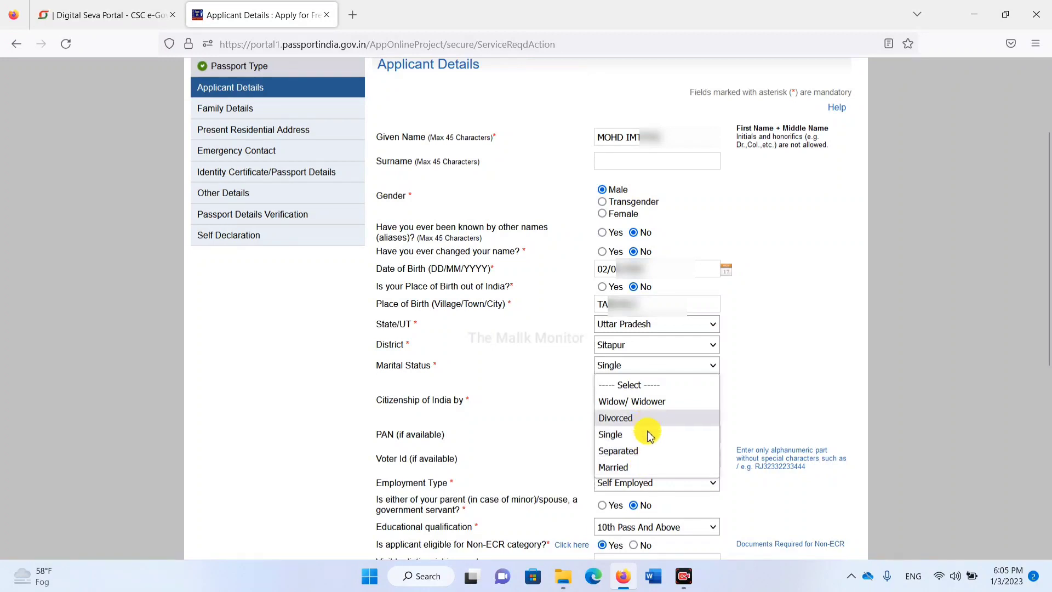
left_click(644, 435)
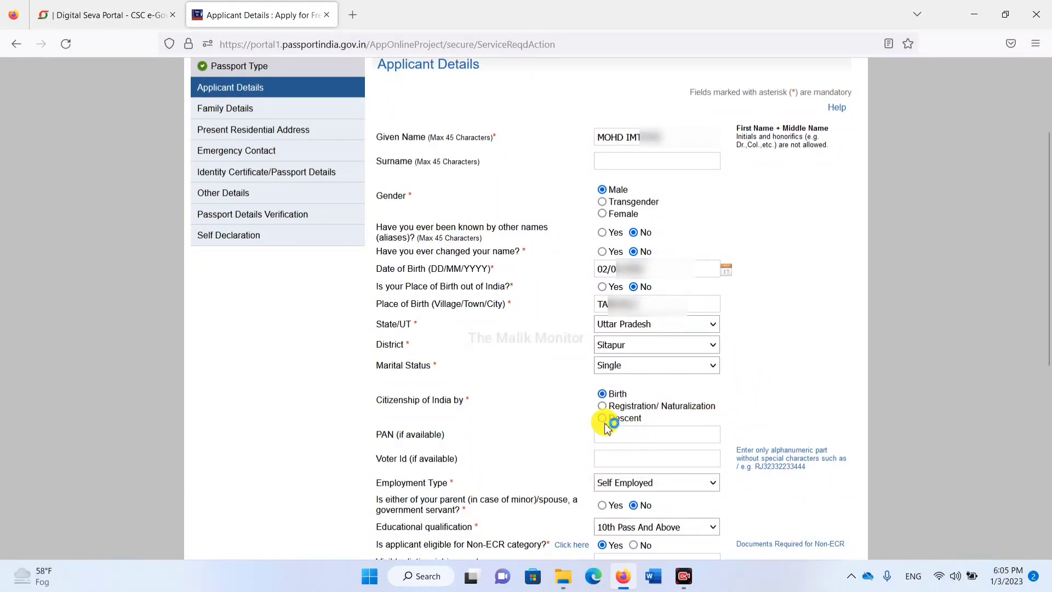
left_click(602, 393)
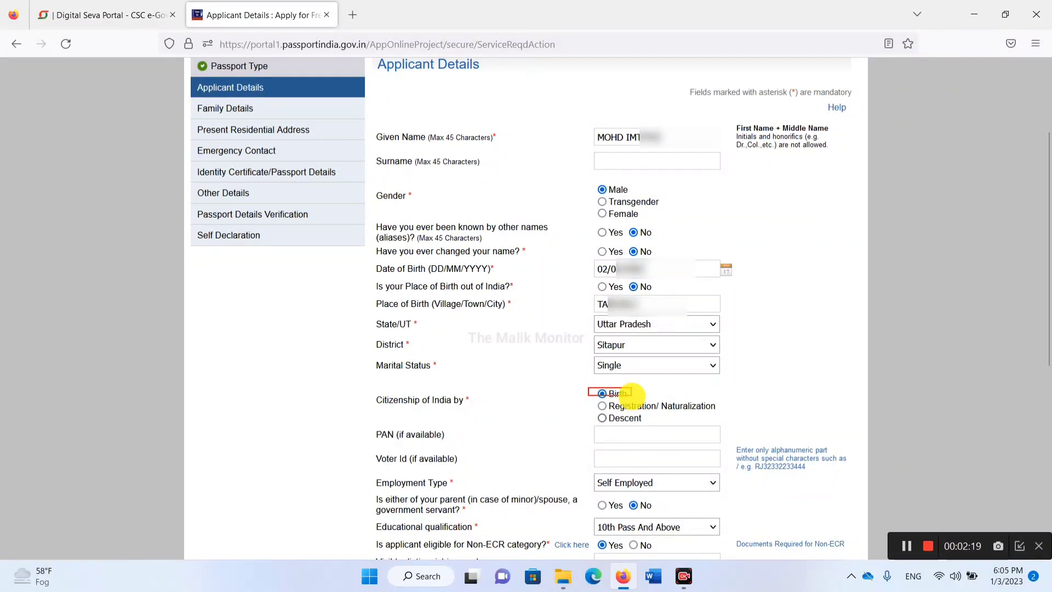
left_click_drag(590, 420, 670, 441)
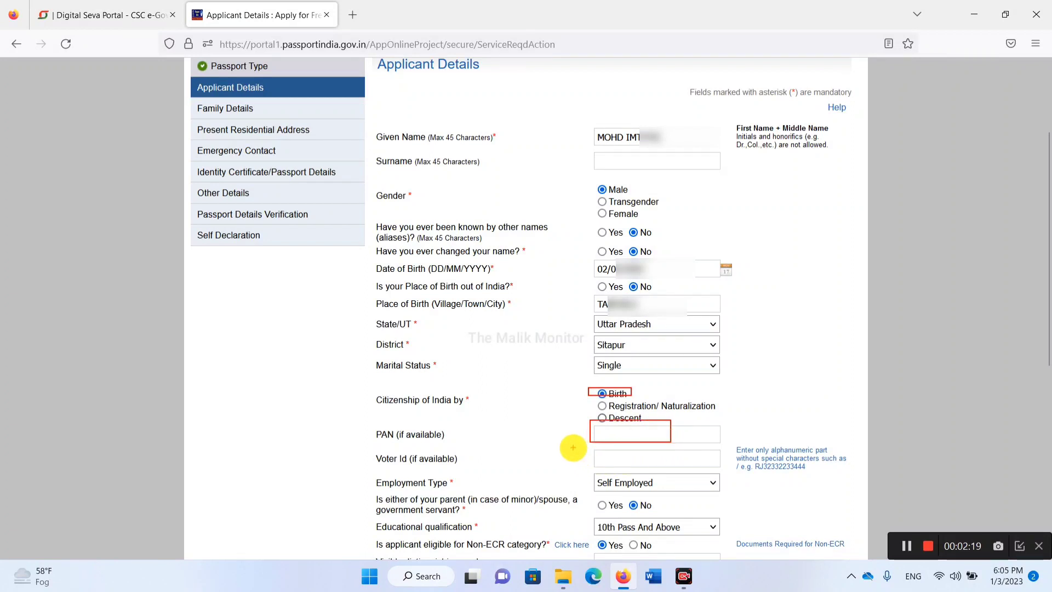
mouse_move(572, 439)
left_mouse_down()
mouse_move(698, 456)
mouse_move(708, 469)
left_mouse_up()
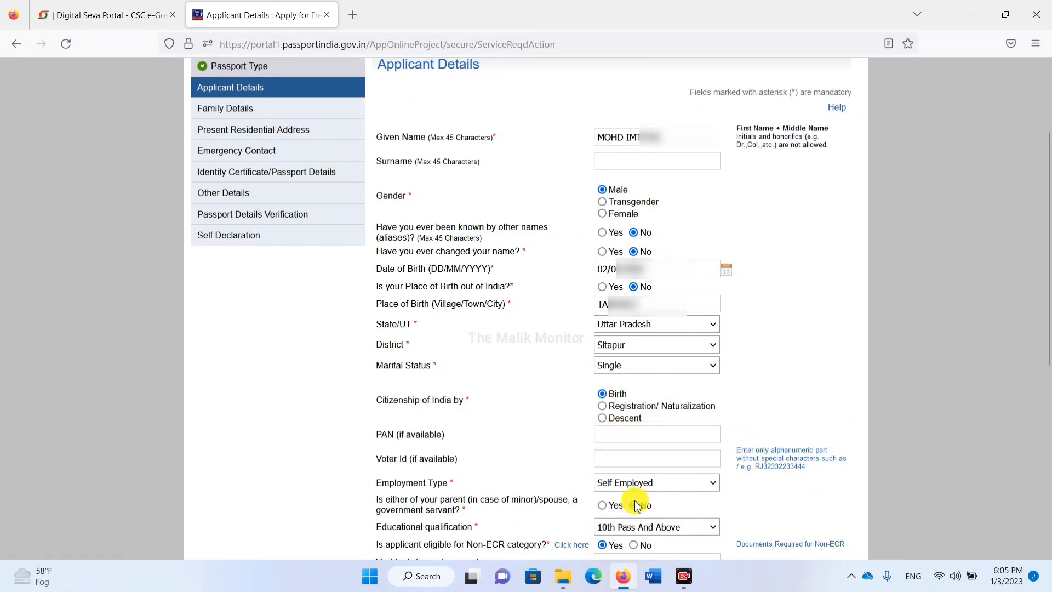
Step: Set the applicant's employment type to Not Employed
left_click(658, 485)
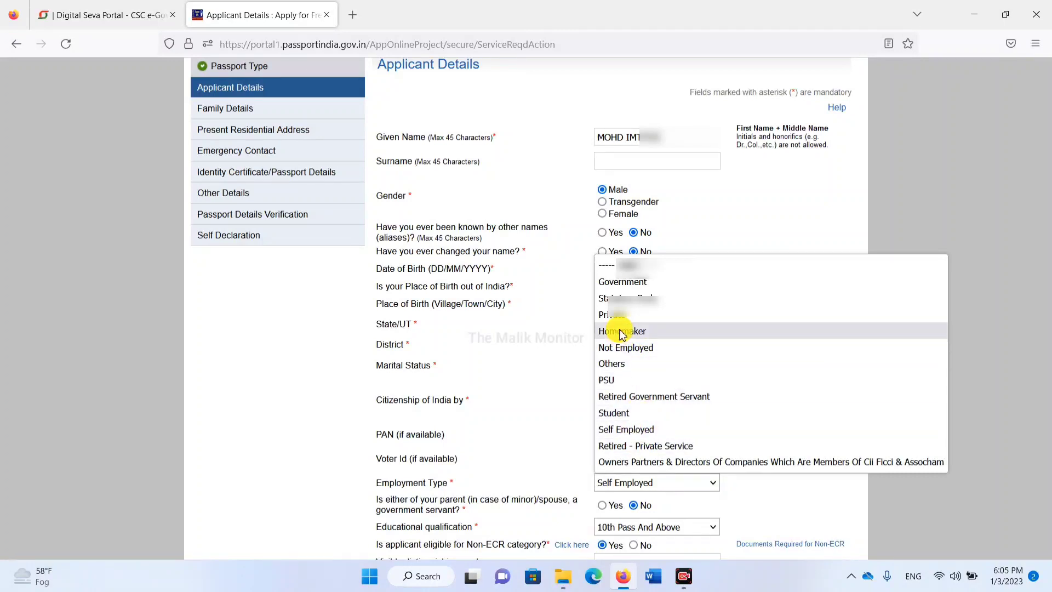
left_click(623, 372)
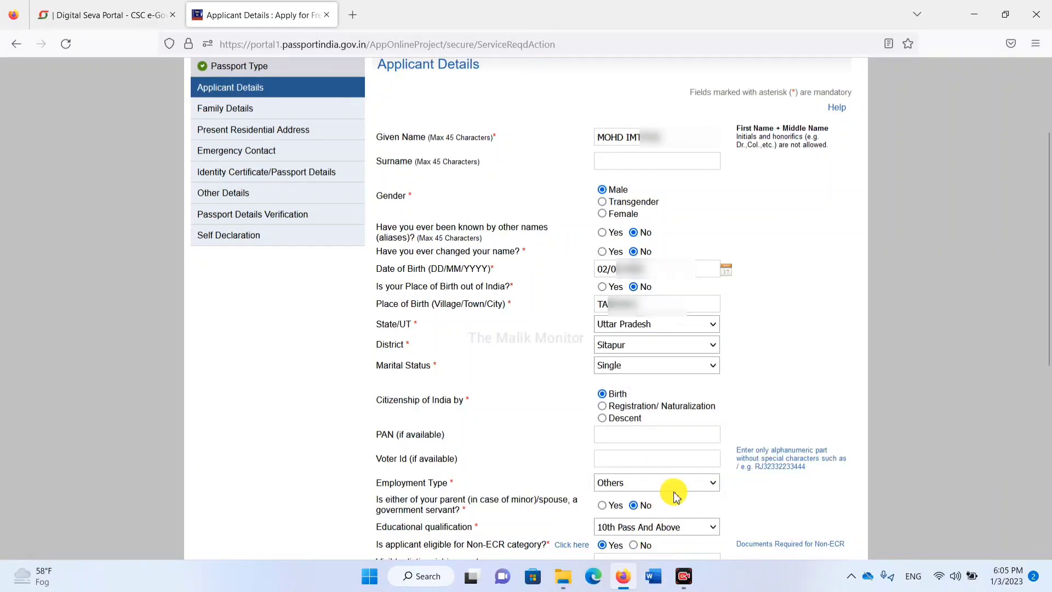
left_click(673, 484)
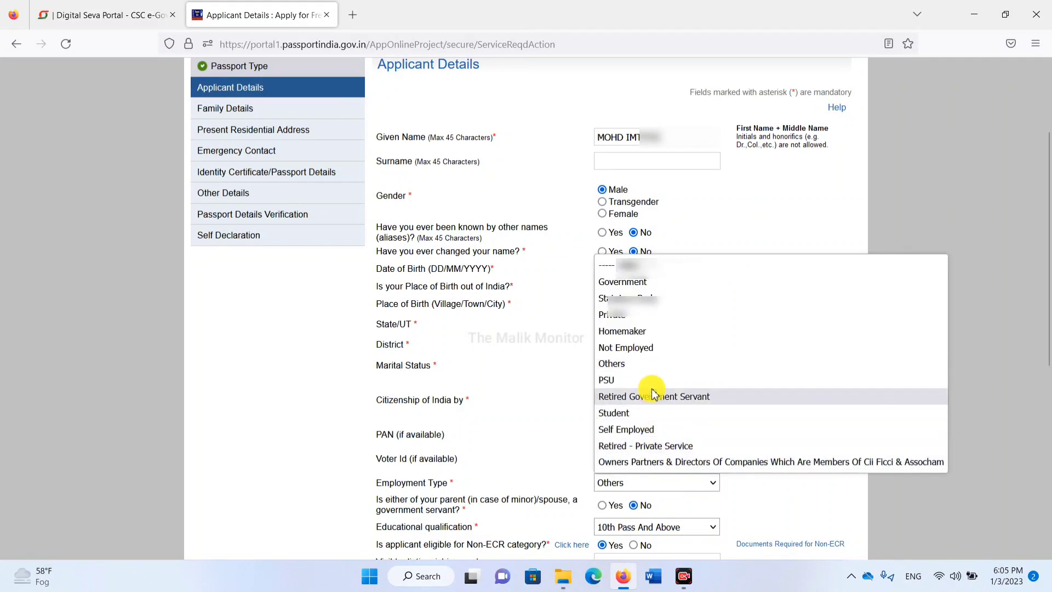
left_click(652, 351)
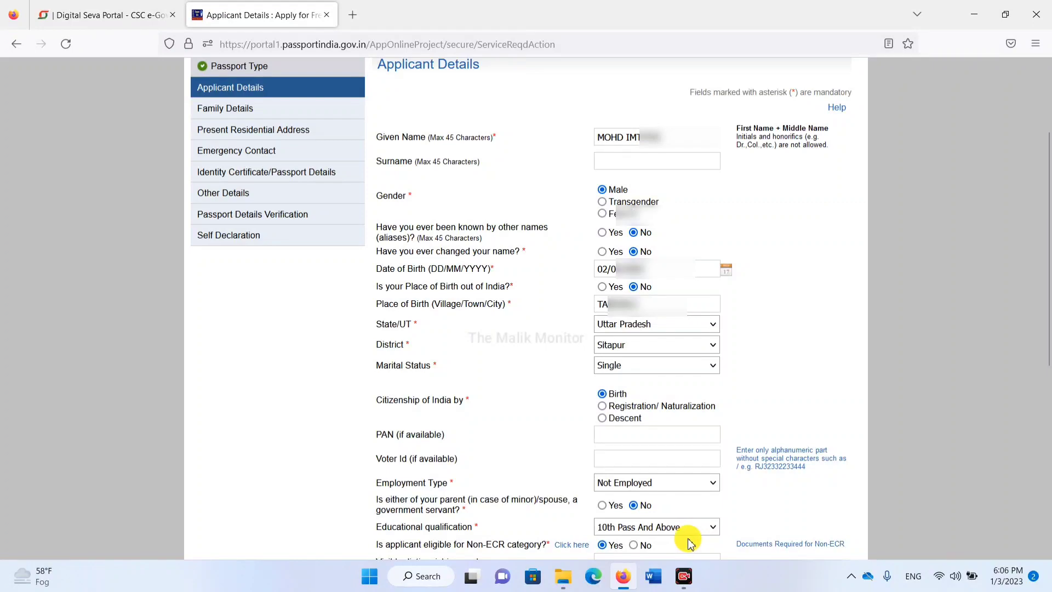
Step: Answer No to whether either parent or the spouse is a government servant
scroll(690, 542, "down", 5)
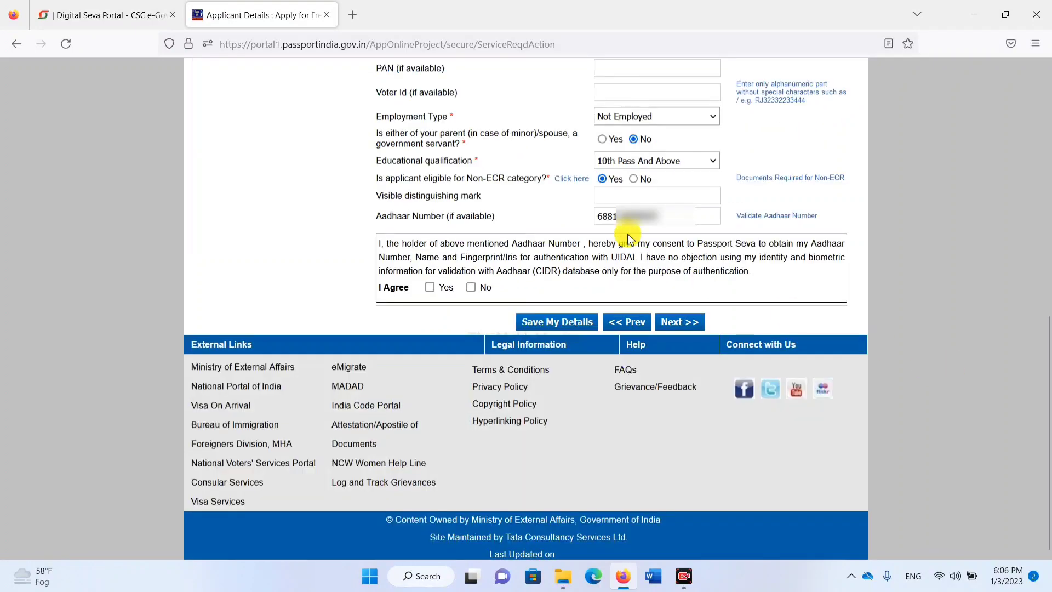
left_click(632, 141)
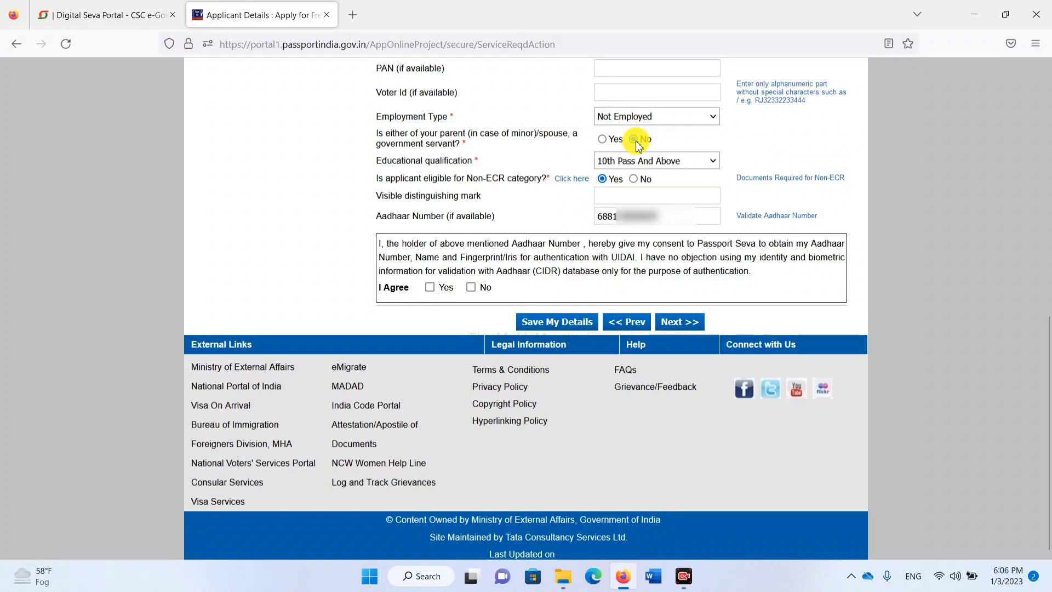
left_click(603, 140)
left_click(634, 140)
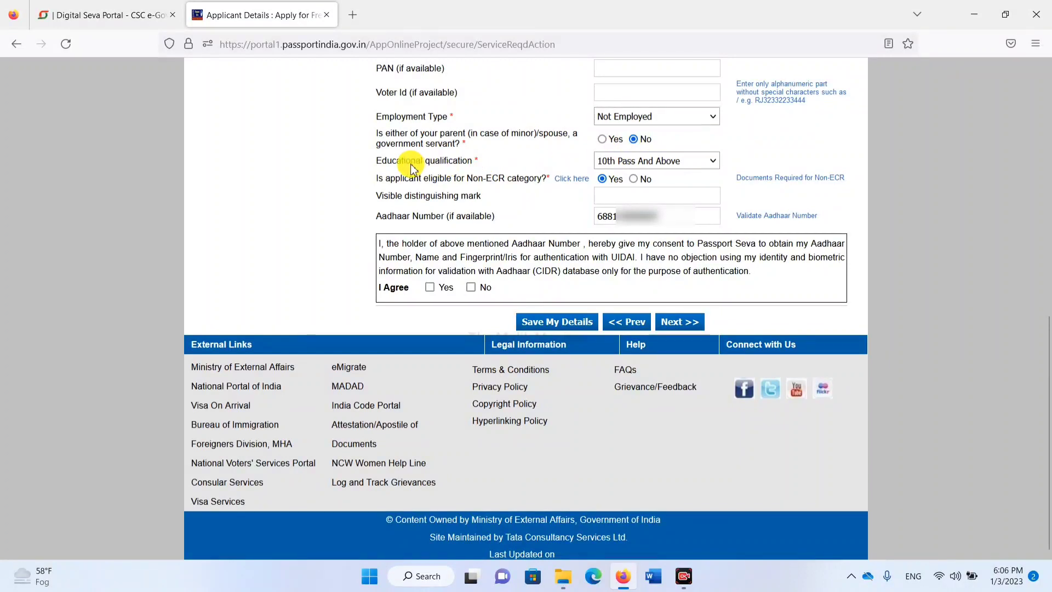
Step: Set the applicant's educational qualification to 10th Pass And Above
left_click(626, 162)
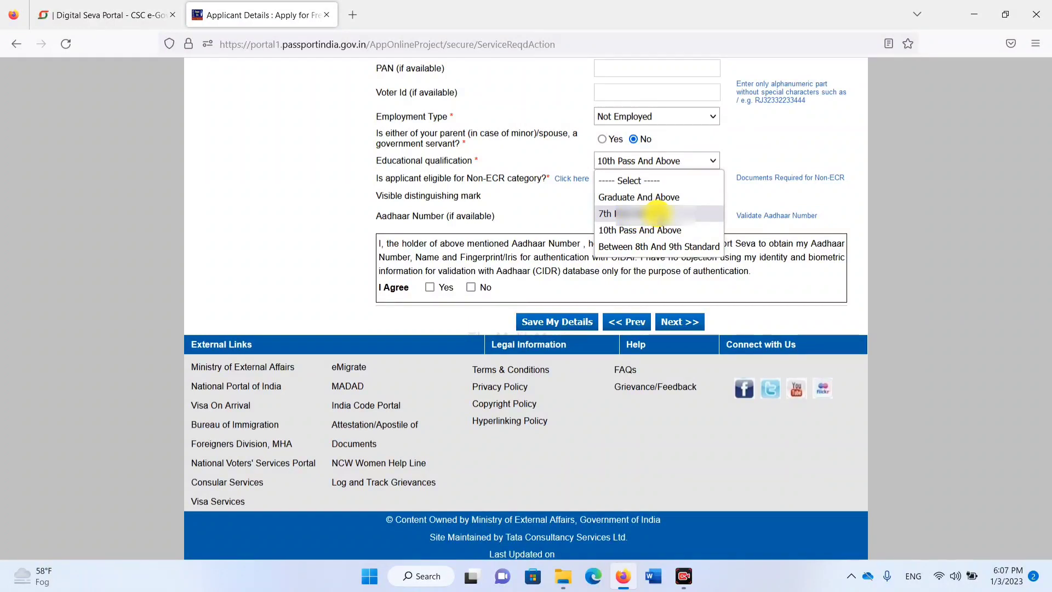
left_click(658, 214)
left_click(654, 160)
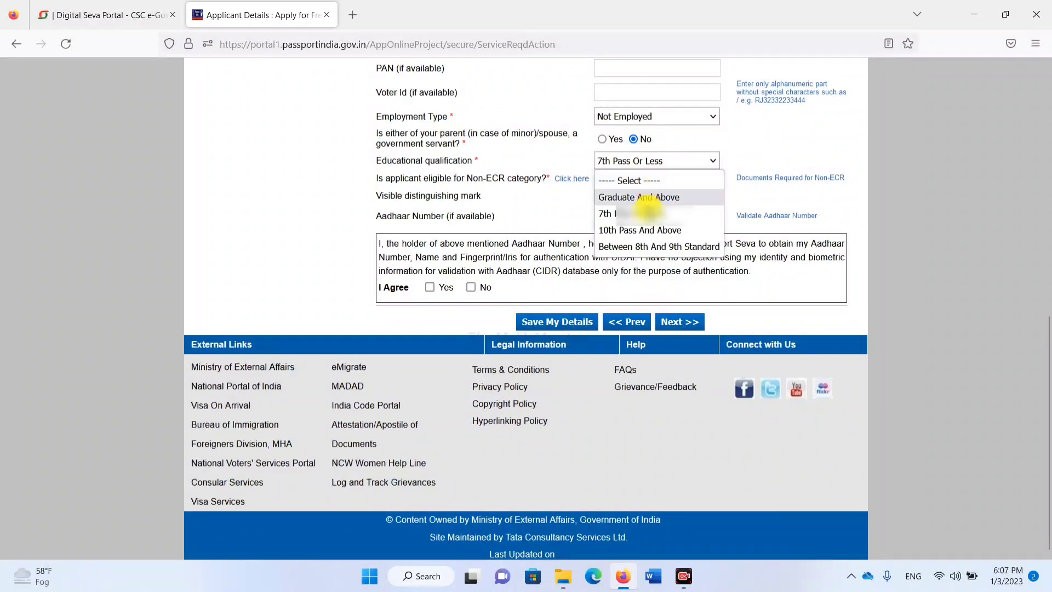
left_click(644, 233)
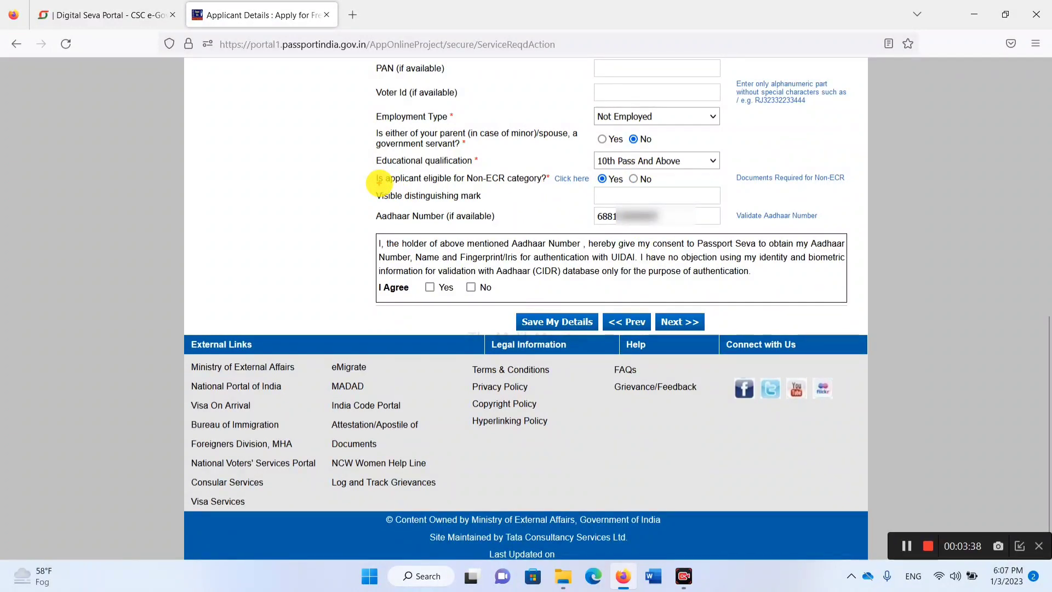
Step: Try the educational qualification 7th Pass Or Less with Non-ECR eligibility answered No
mouse_move(372, 167)
left_mouse_down()
mouse_move(411, 185)
mouse_move(519, 187)
mouse_move(521, 195)
left_mouse_up()
mouse_move(536, 195)
left_mouse_down()
mouse_move(563, 192)
mouse_move(552, 190)
left_mouse_up()
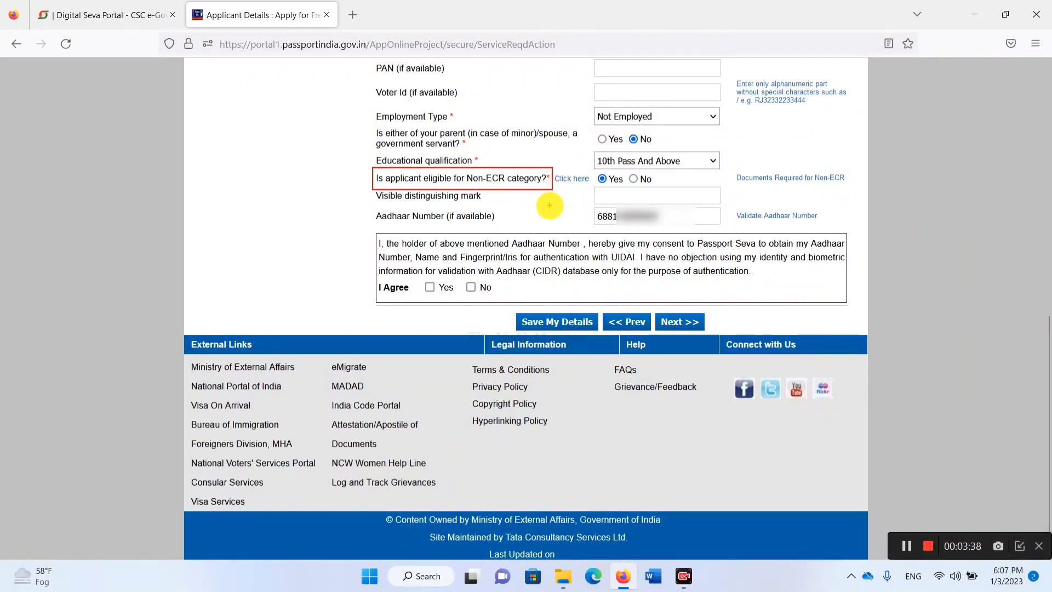
key("Escape")
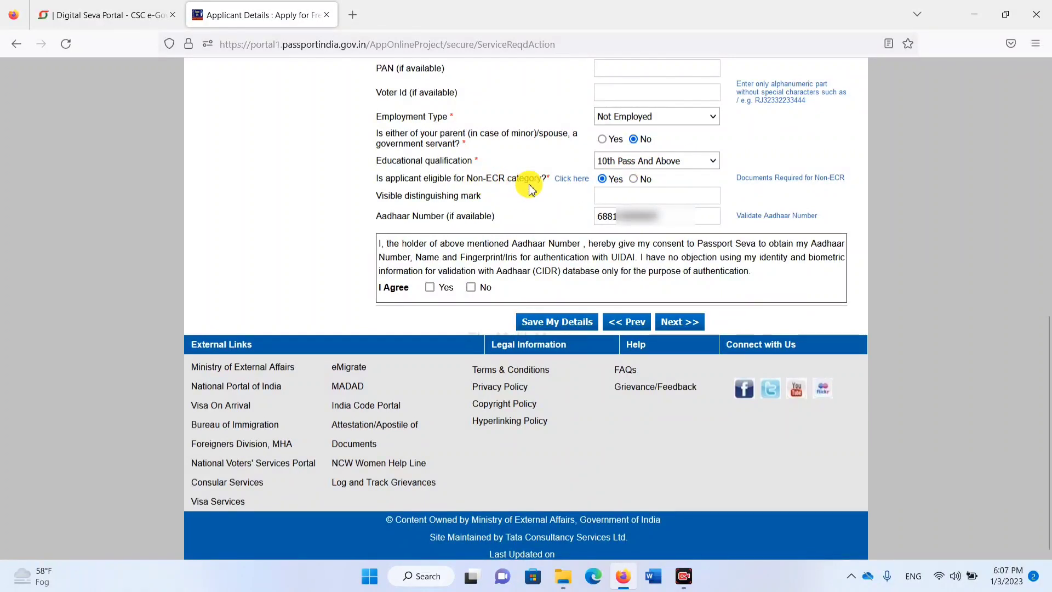
left_click(628, 168)
left_click(630, 206)
left_click(634, 181)
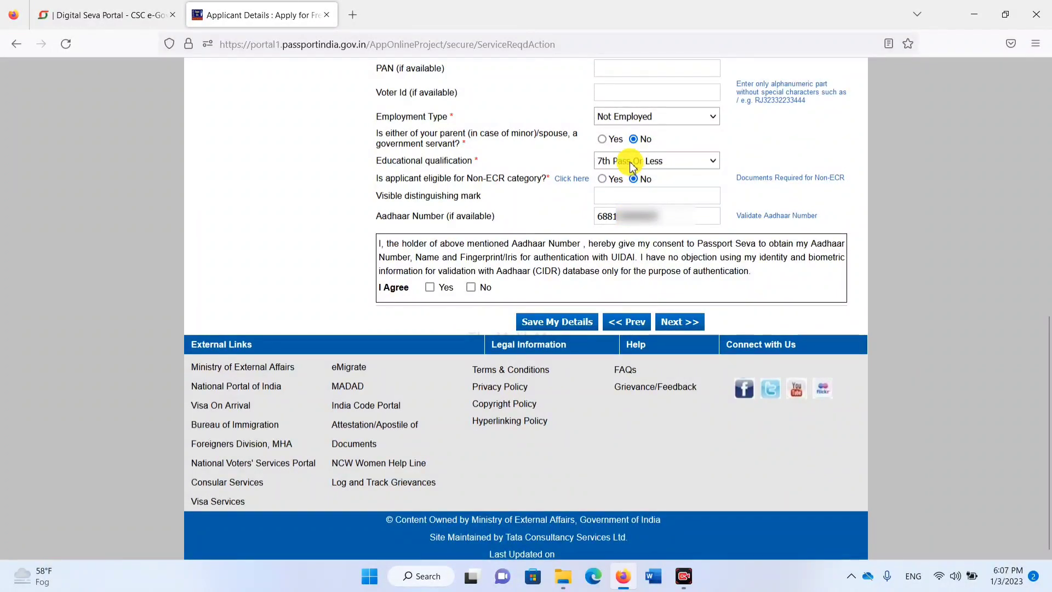
Step: Choose 10th Pass And Above as the educational qualification and answer Yes to Non-ECR category eligibility
left_click(631, 166)
left_click(617, 226)
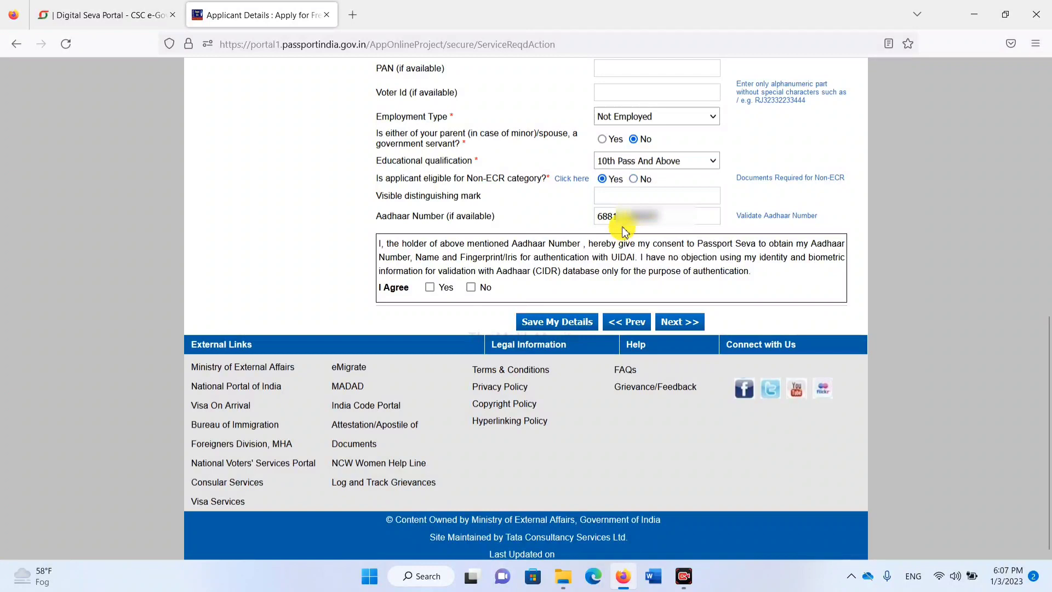
left_click(605, 182)
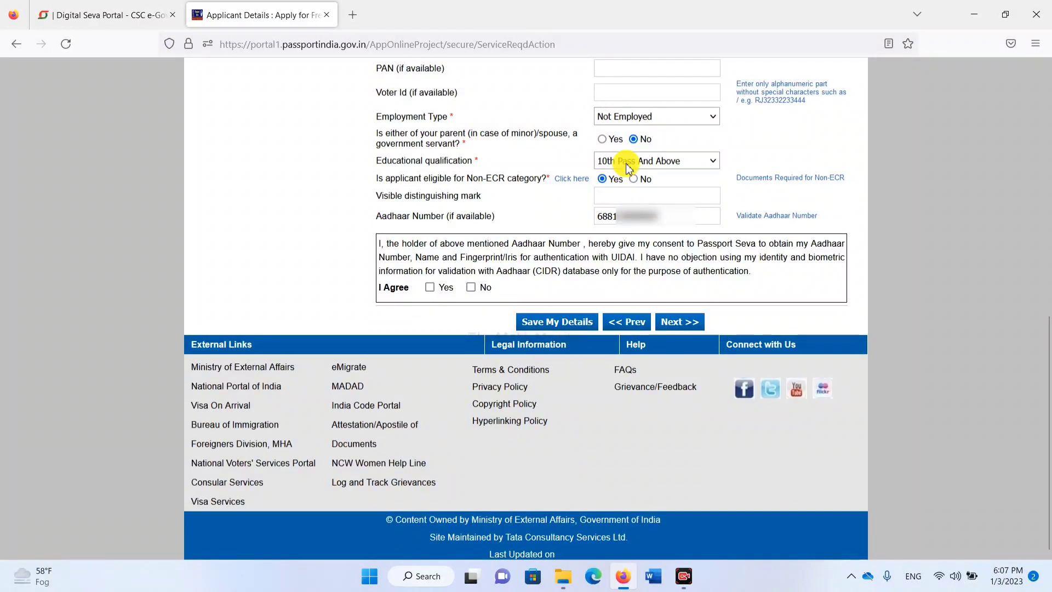
left_click(603, 181)
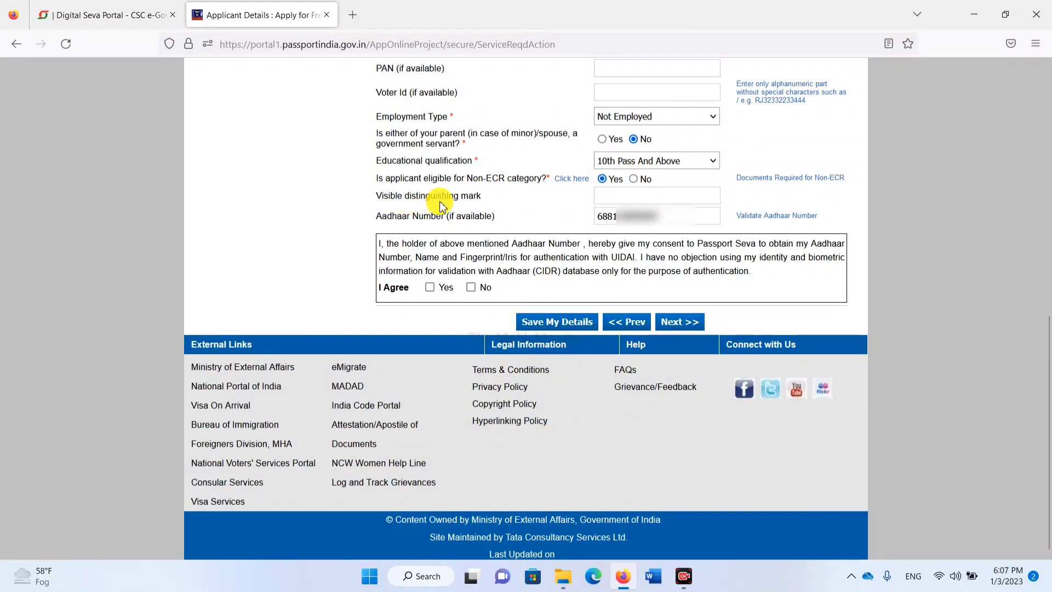
Step: Leave the visible distinguishing mark blank, agree to the Aadhaar authentication consent and save the applicant details
left_click(606, 197)
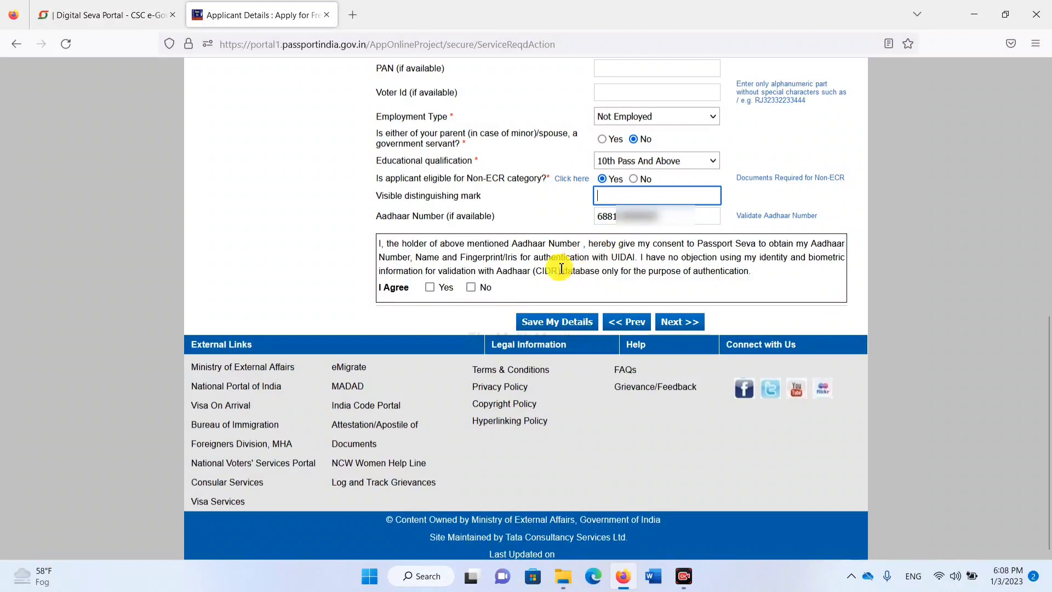
left_click(430, 287)
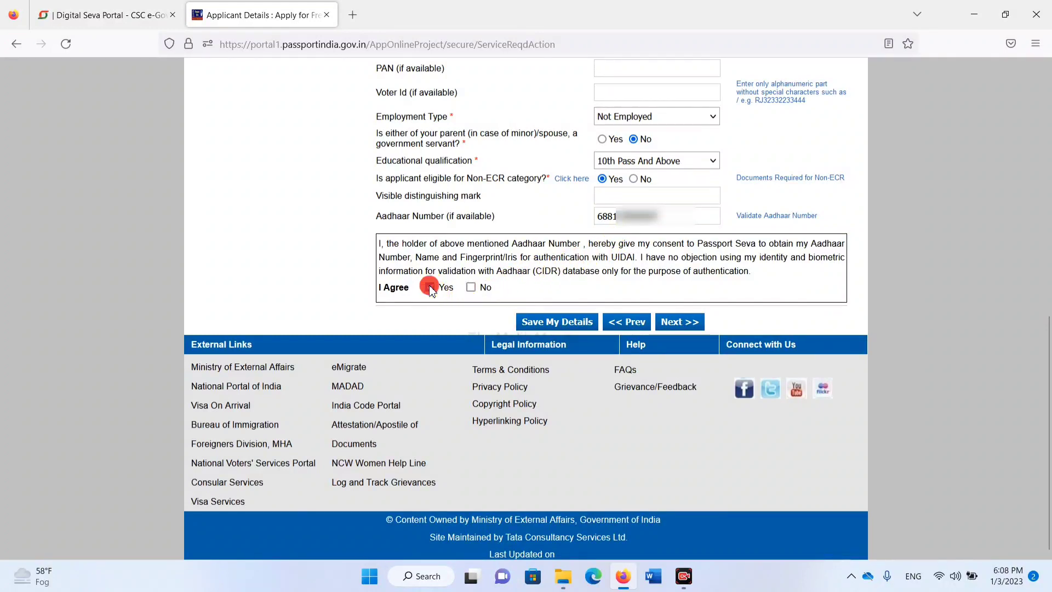
left_click(577, 322)
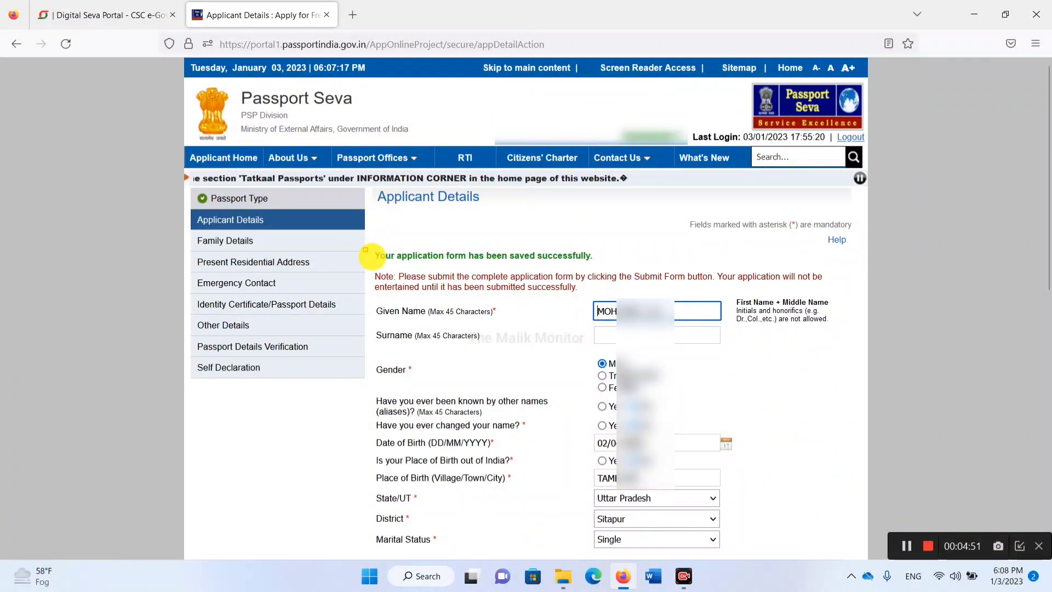
mouse_move(363, 247)
left_mouse_down()
mouse_move(526, 270)
mouse_move(629, 265)
left_mouse_up()
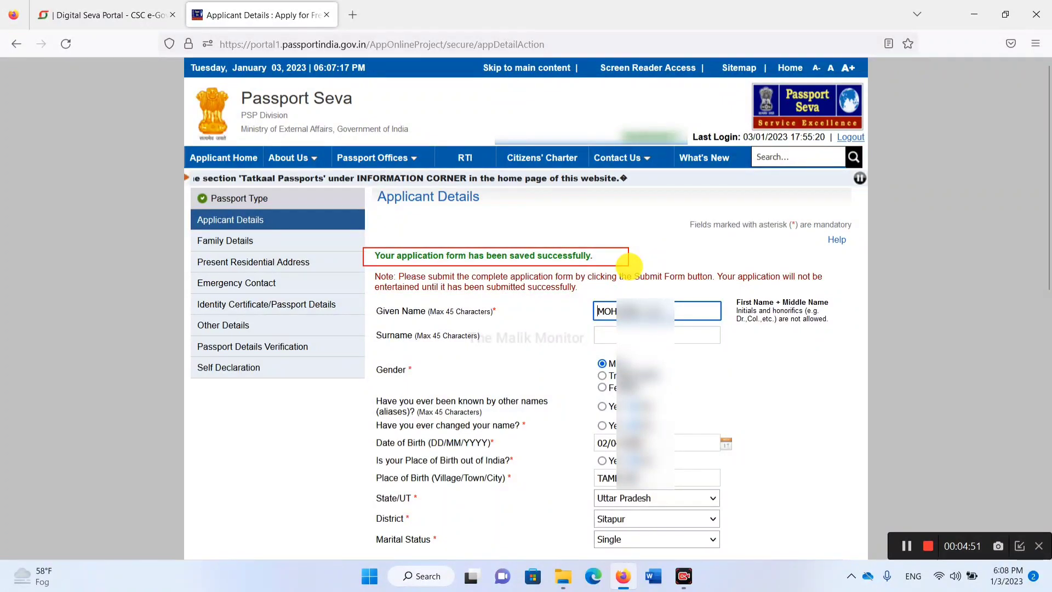
key("Escape")
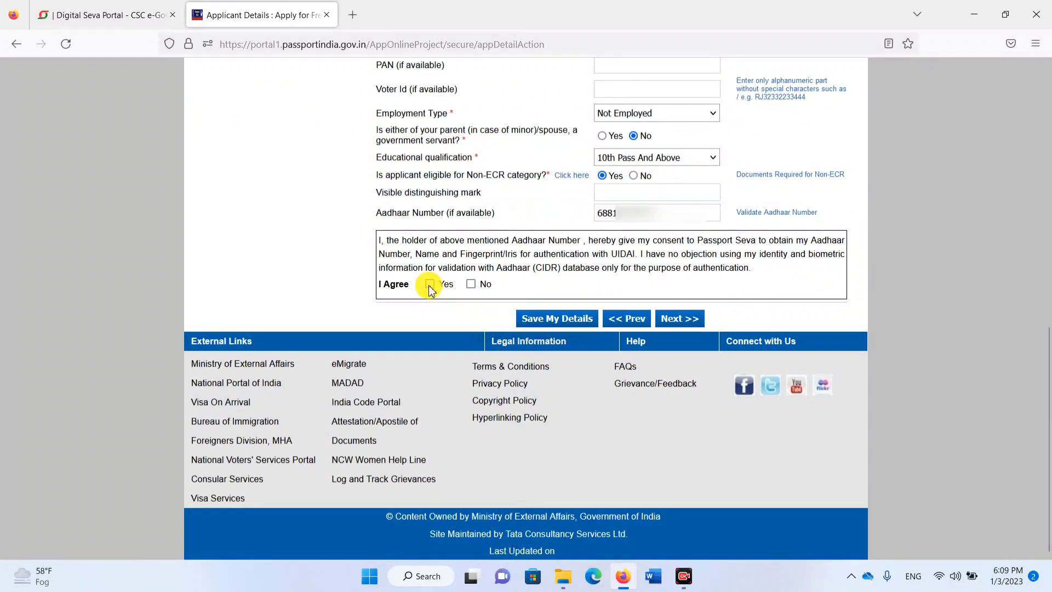
Step: Mark the Aadhaar consent as Yes again on the saved applicant details and proceed to Family Details
left_click(429, 283)
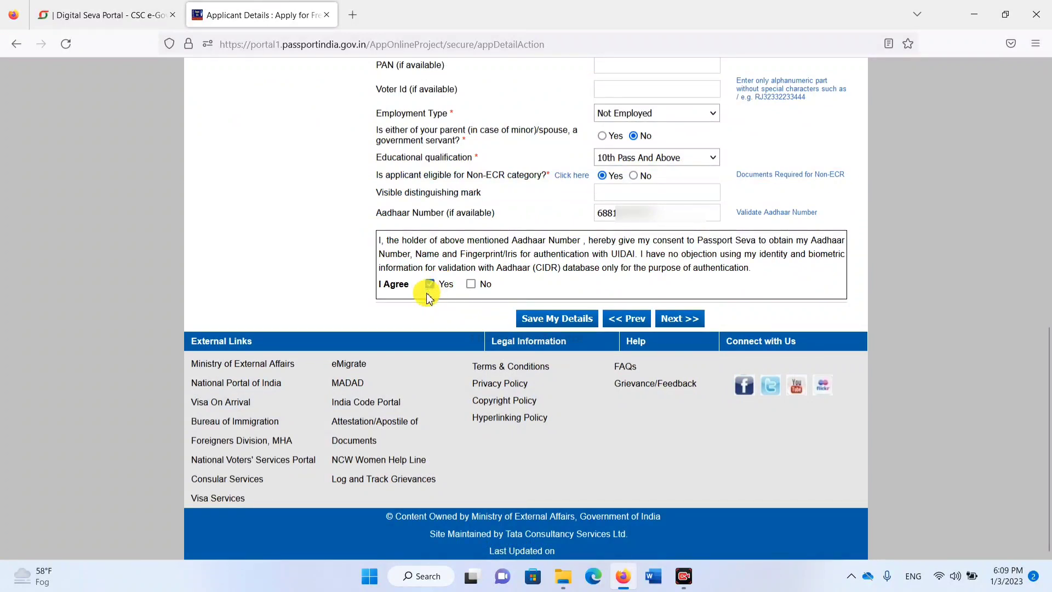
left_click(680, 318)
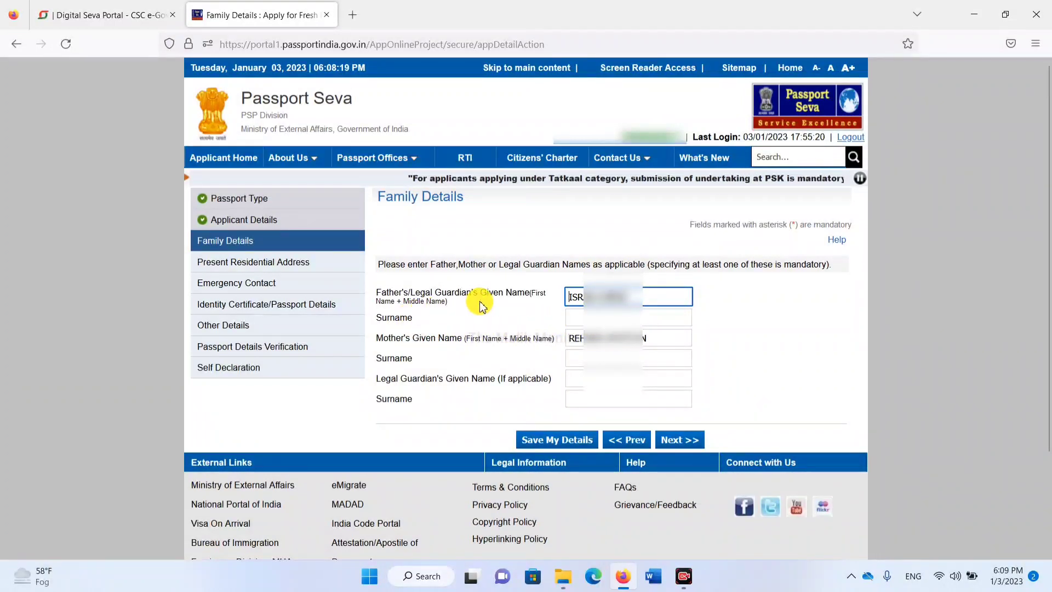
Step: Check the father's and mother's given names, save the family details and continue to Present Residential Address
key("ctrl+alt+d")
mouse_move(576, 321)
left_mouse_down()
mouse_move(566, 297)
mouse_move(602, 314)
mouse_move(636, 302)
left_mouse_up()
key("Escape")
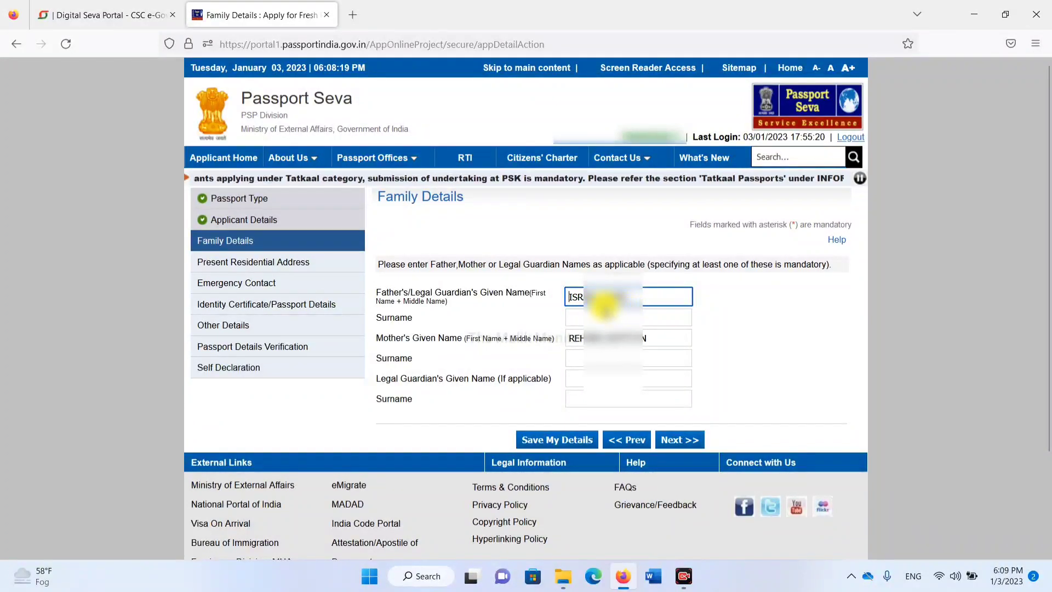
key("ctrl+2")
mouse_move(563, 279)
left_mouse_down()
mouse_move(568, 307)
mouse_move(640, 311)
left_mouse_up()
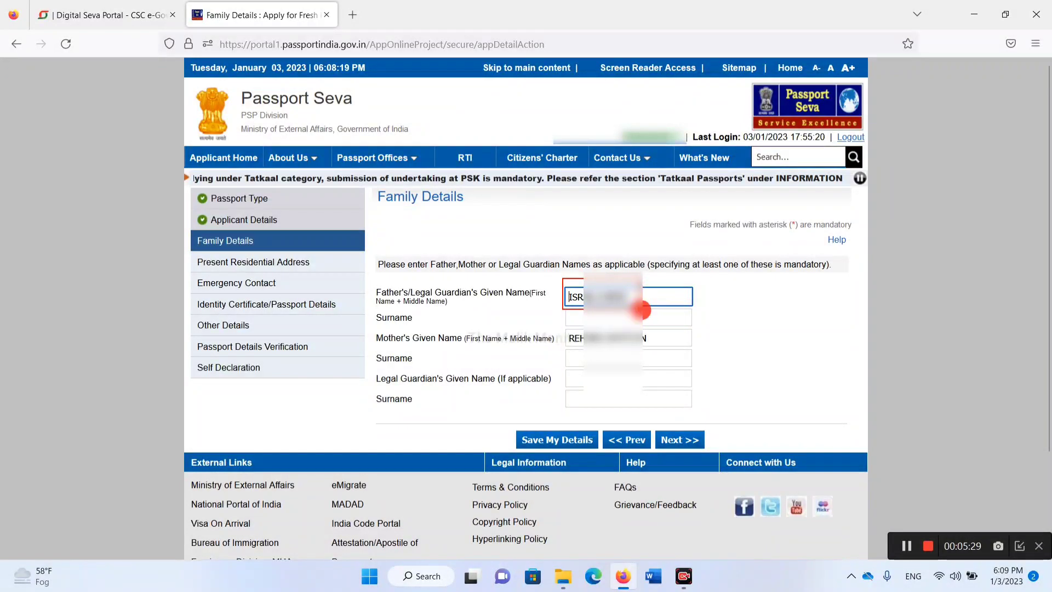
left_click_drag(553, 326, 668, 347)
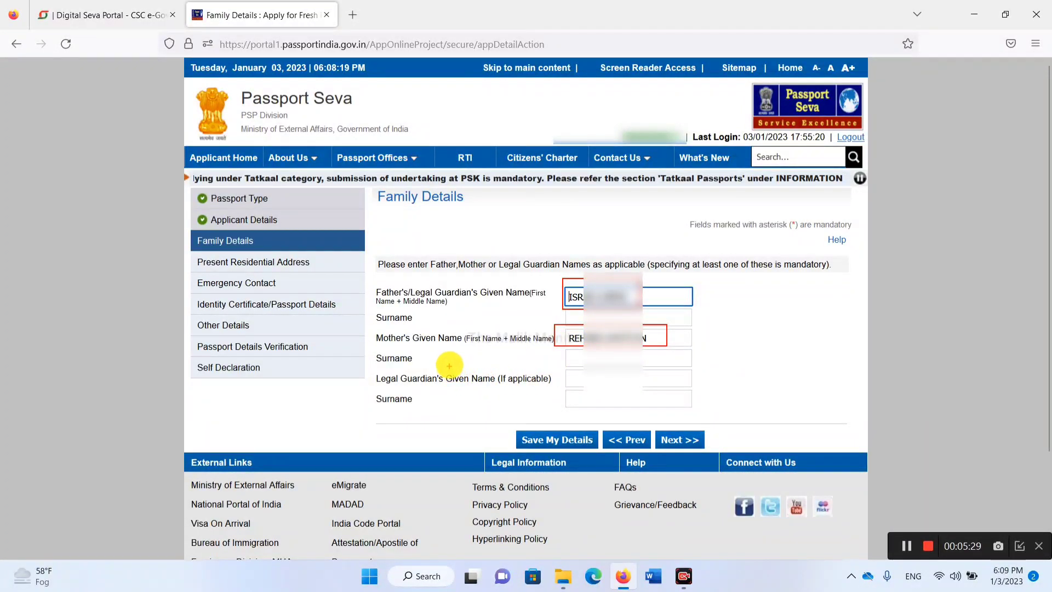
mouse_move(532, 251)
left_mouse_down()
mouse_move(591, 384)
mouse_move(695, 411)
left_mouse_up()
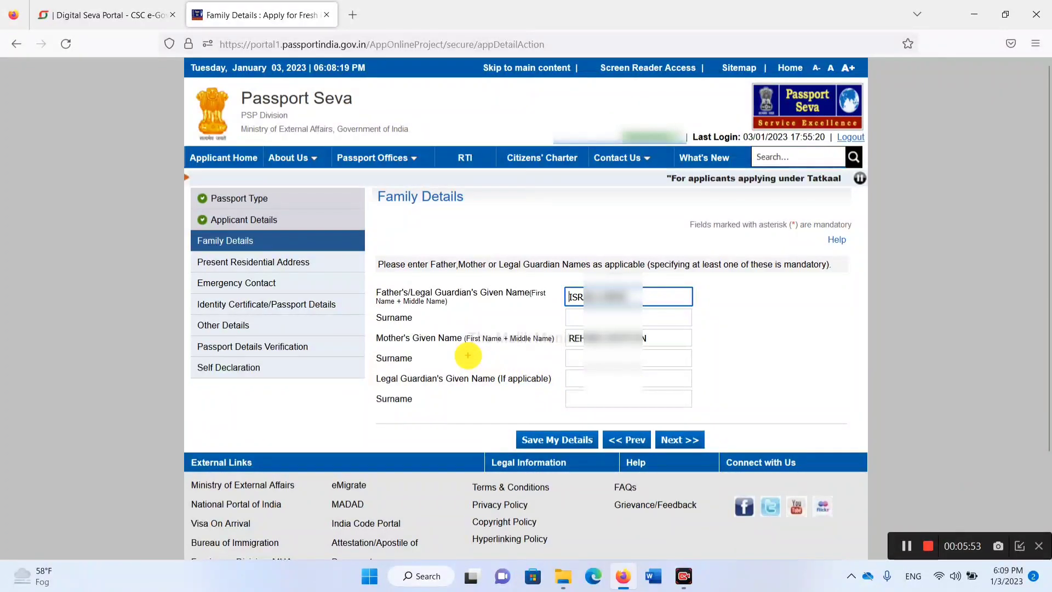
mouse_move(467, 355)
left_mouse_down()
mouse_move(496, 377)
mouse_move(541, 368)
left_mouse_up()
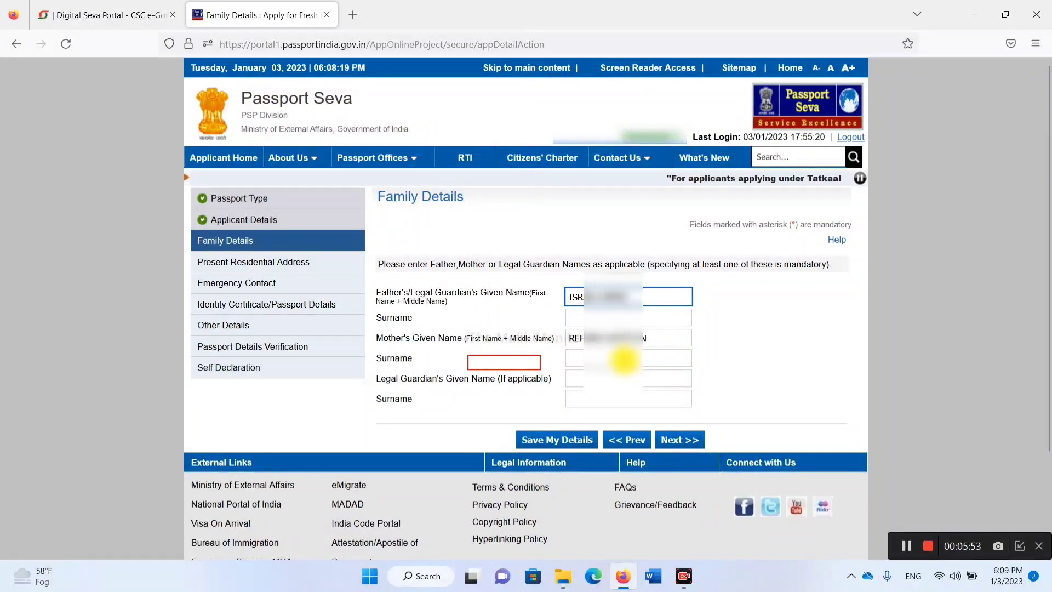
left_click(570, 442)
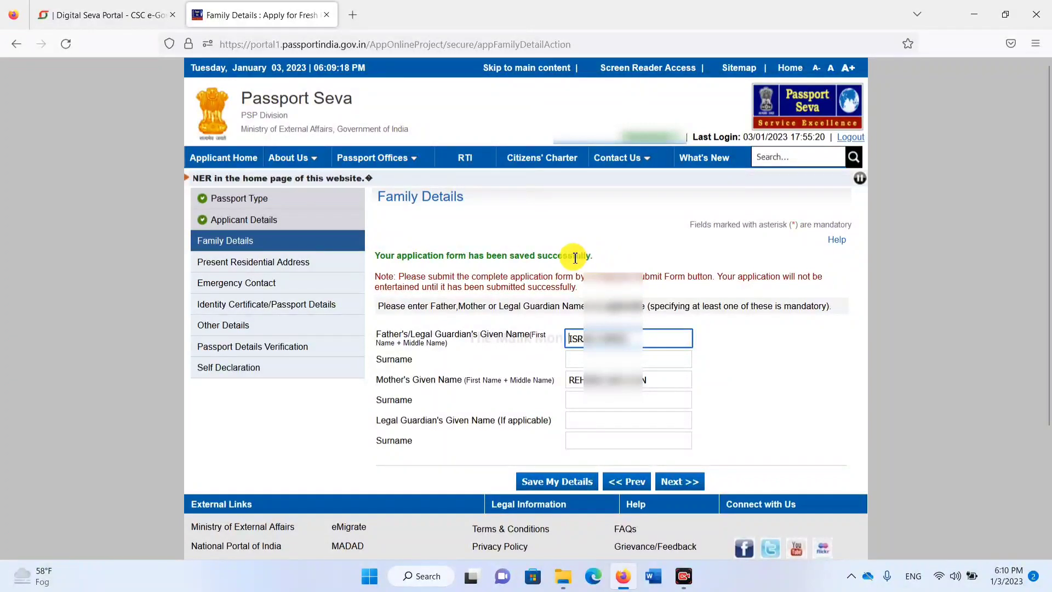
left_click(680, 482)
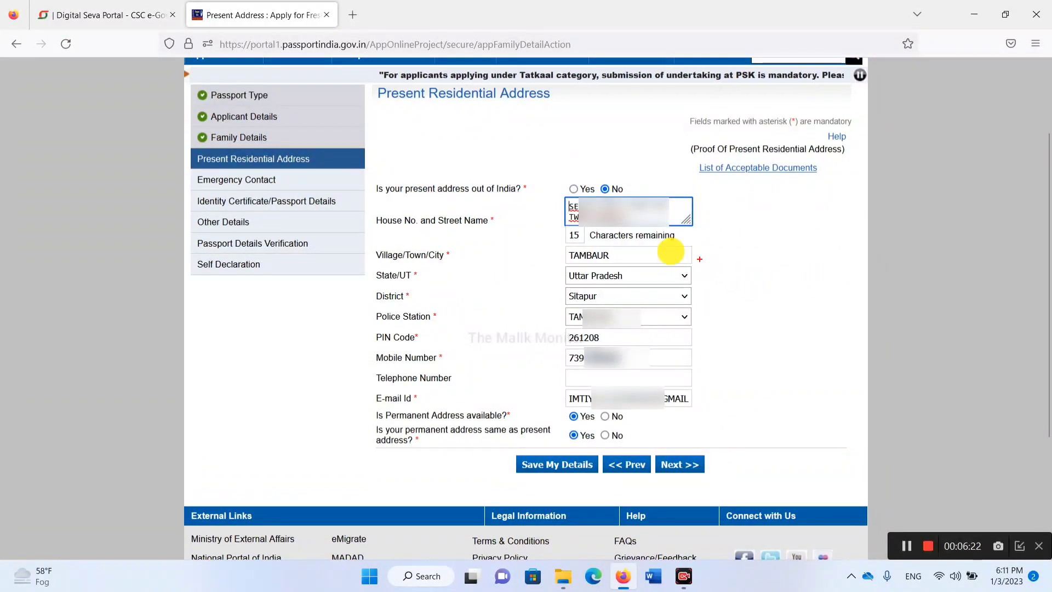
Step: Check the present address fields and answer Yes to having a permanent address and to it being the same as the present address
mouse_move(368, 82)
left_mouse_down()
mouse_move(396, 112)
mouse_move(564, 117)
mouse_move(570, 141)
mouse_move(562, 112)
mouse_move(573, 135)
mouse_move(575, 117)
left_mouse_up()
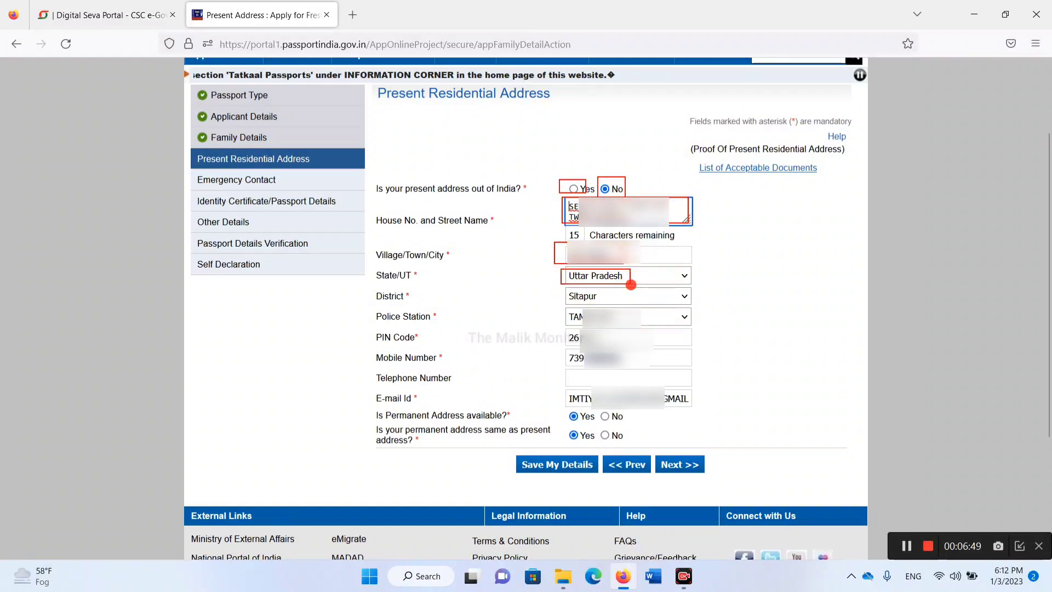
mouse_move(559, 288)
left_mouse_down()
mouse_move(607, 306)
mouse_move(600, 310)
left_mouse_up()
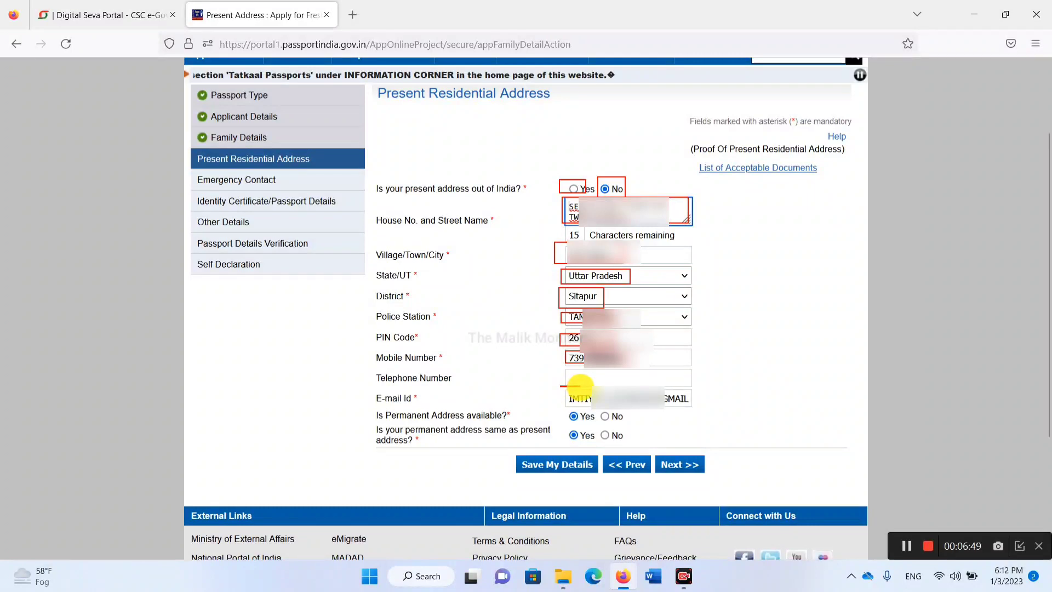
left_click_drag(630, 405, 694, 410)
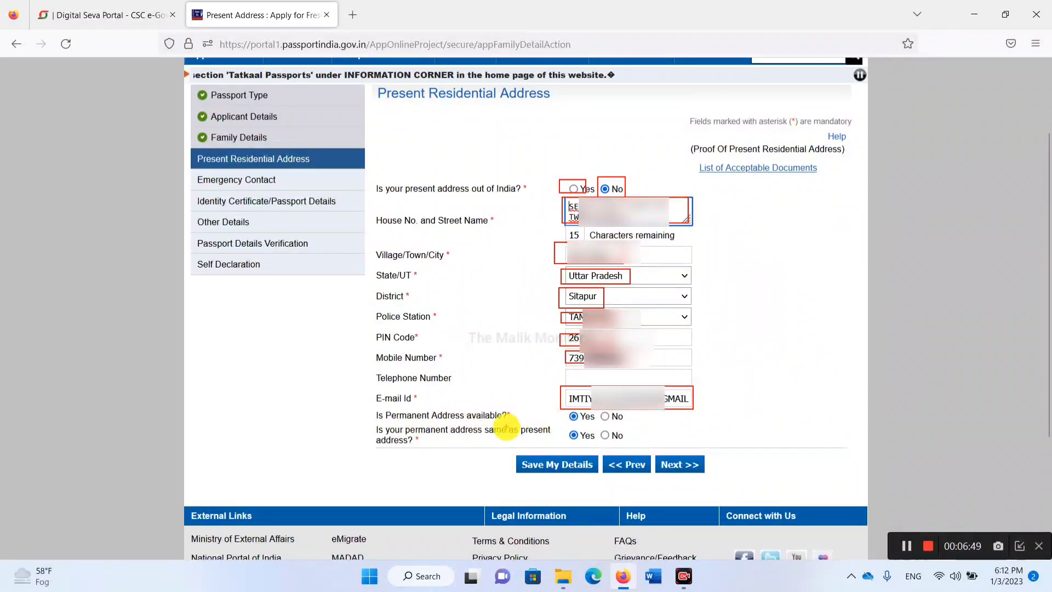
left_click(574, 416)
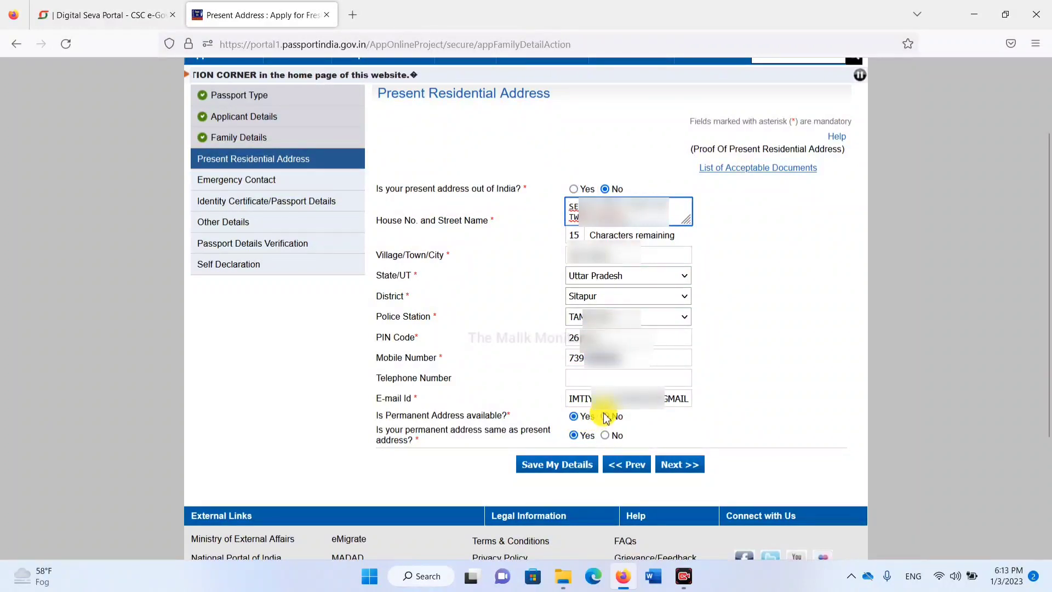
left_click(605, 416)
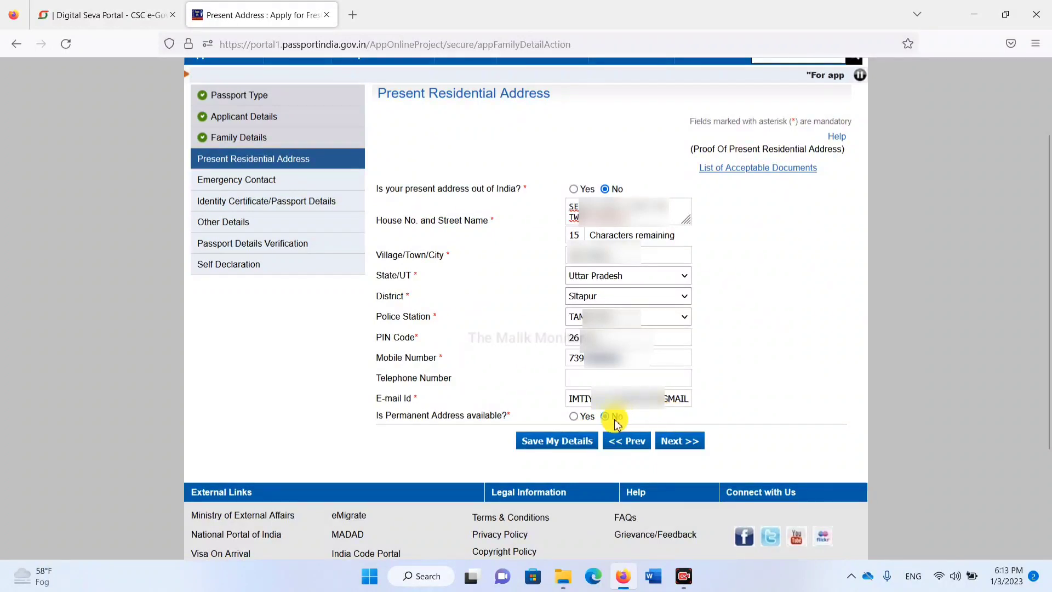
left_click(574, 417)
left_click(575, 436)
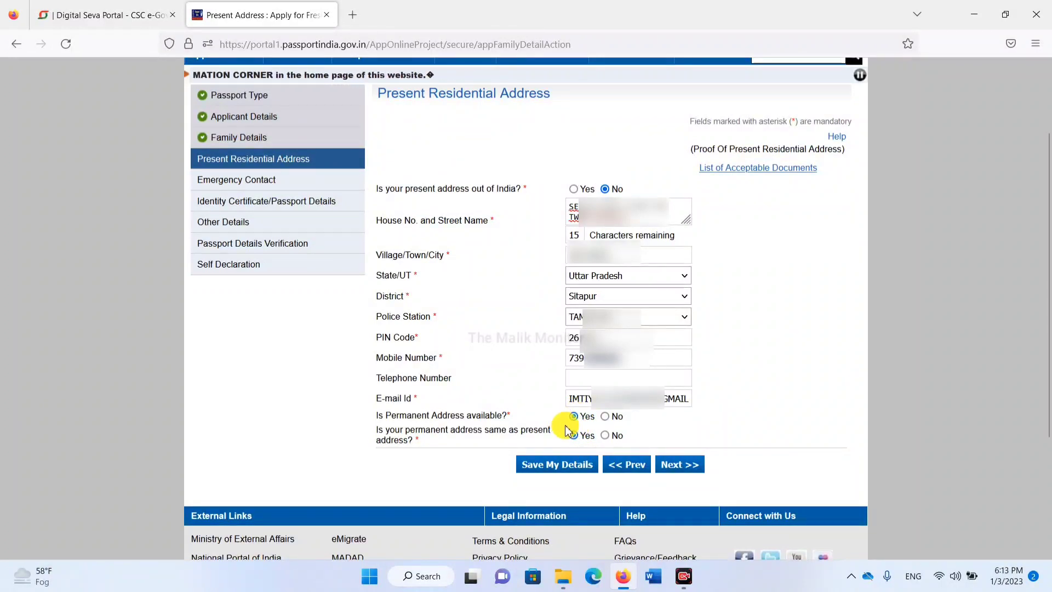
Step: Proceed from Present Residential Address to Emergency Contact, agreeing to SMS updates and accepting the RPO Lucknow notice
left_click(675, 466)
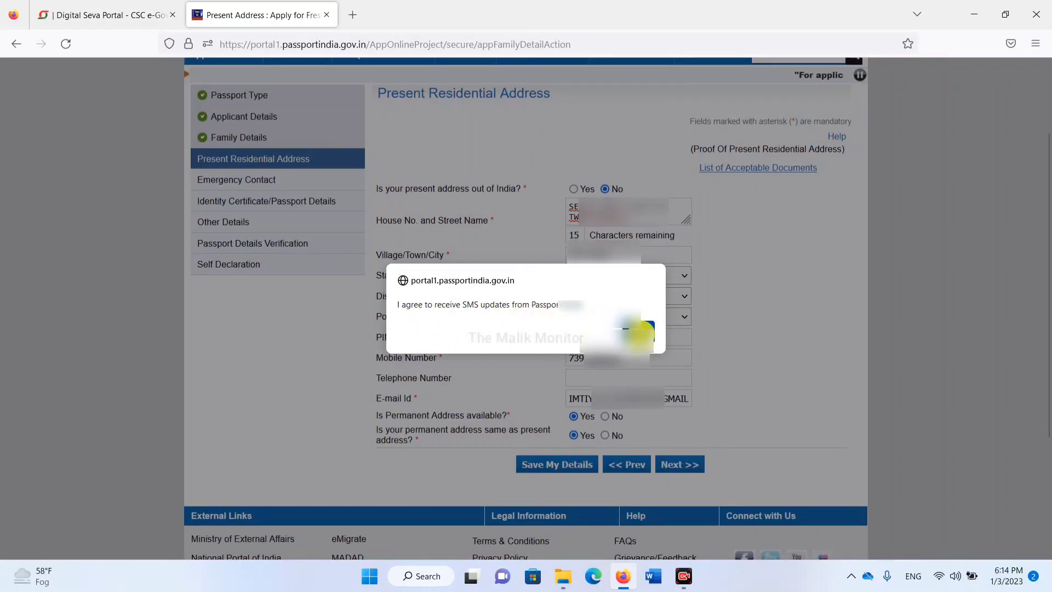
left_click(637, 333)
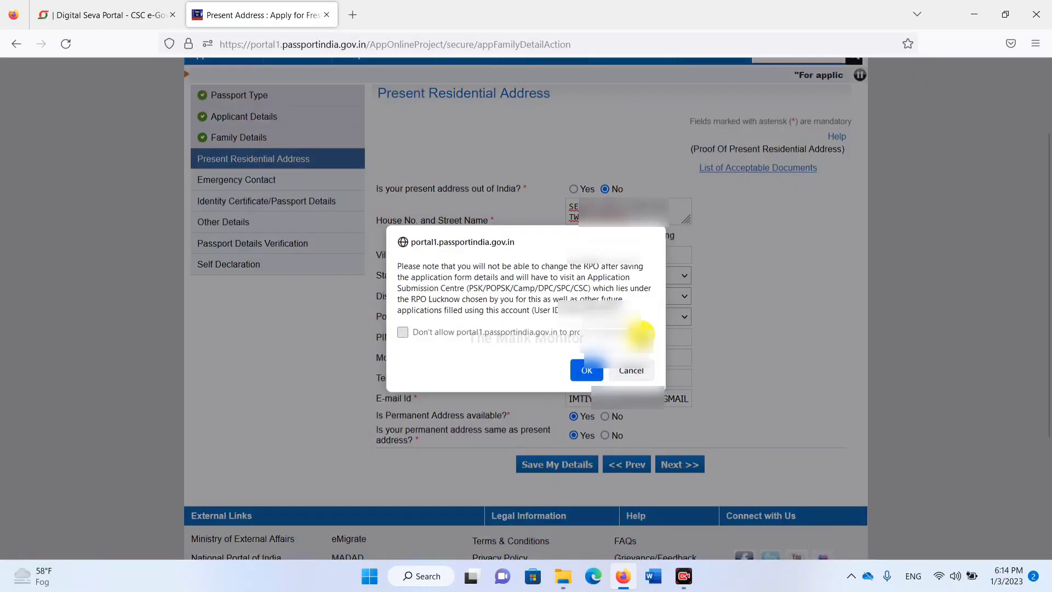
left_click(586, 371)
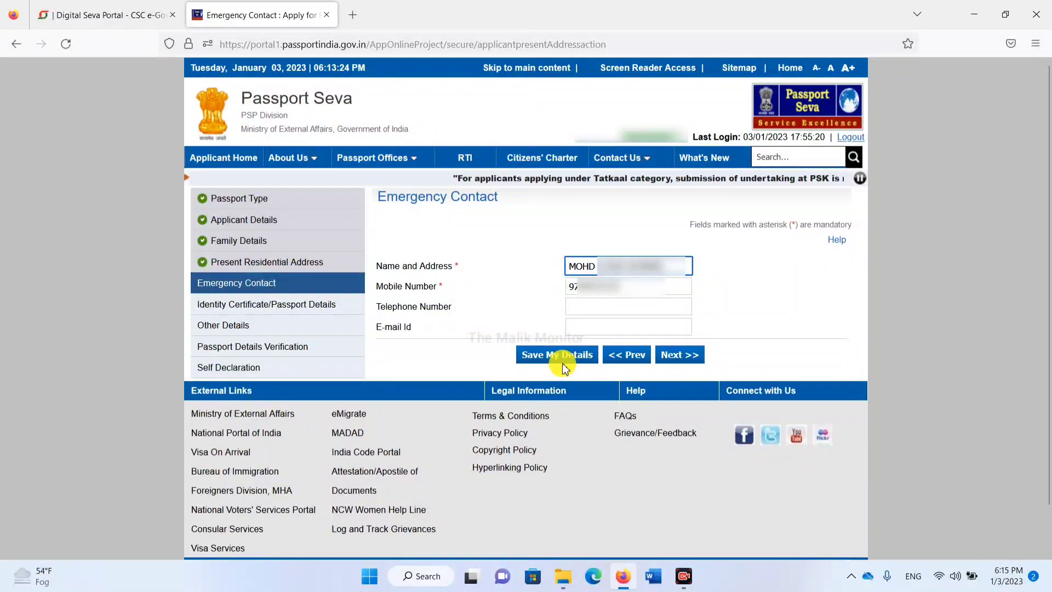
Step: Continue past Emergency Contact, answer No to holding an Identity Certificate and select Details Not Available / Never Held Diplomatic/Official Passport
left_click(680, 356)
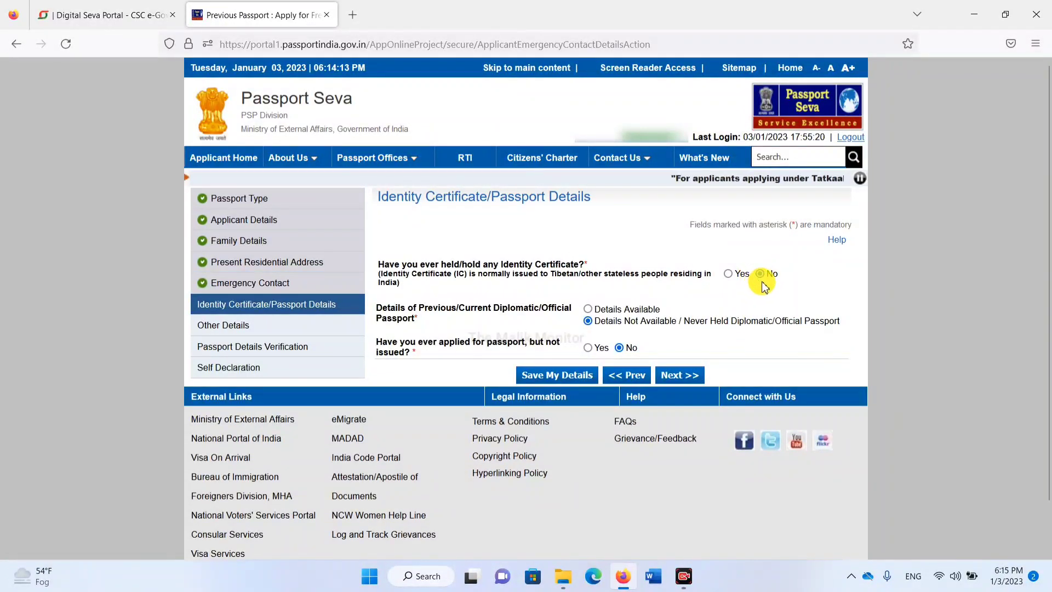
left_click(762, 275)
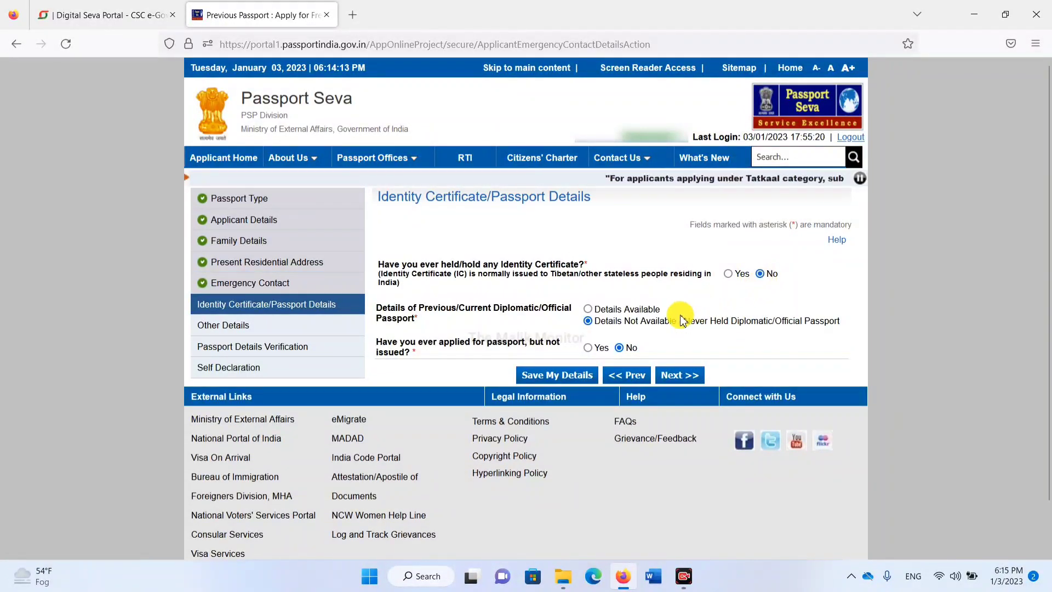
left_click(588, 321)
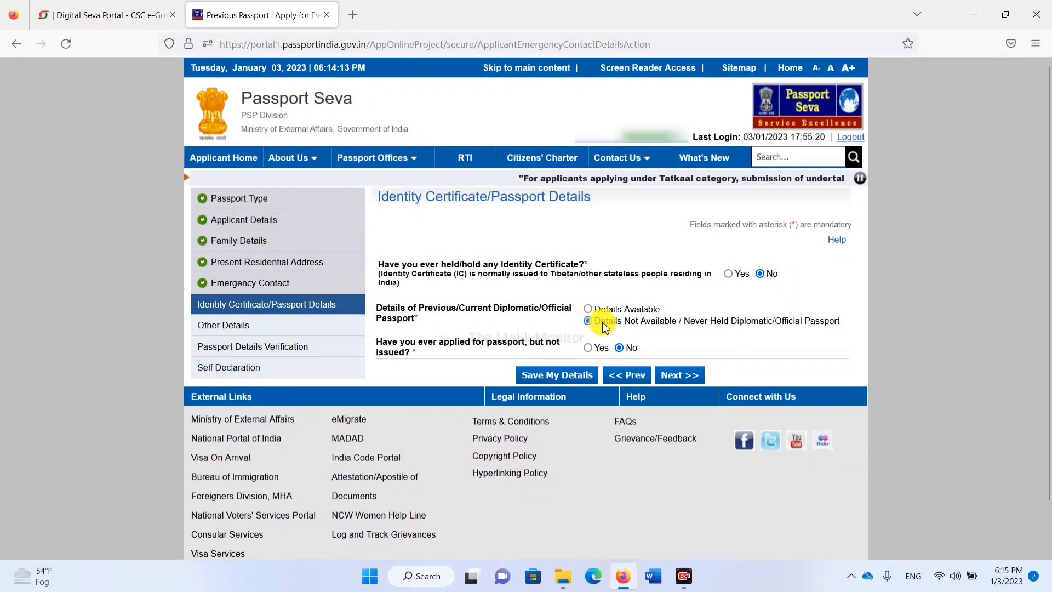
Step: Answer No to having applied for a passport that was not issued, save the details and continue to Other Details
left_click(624, 350)
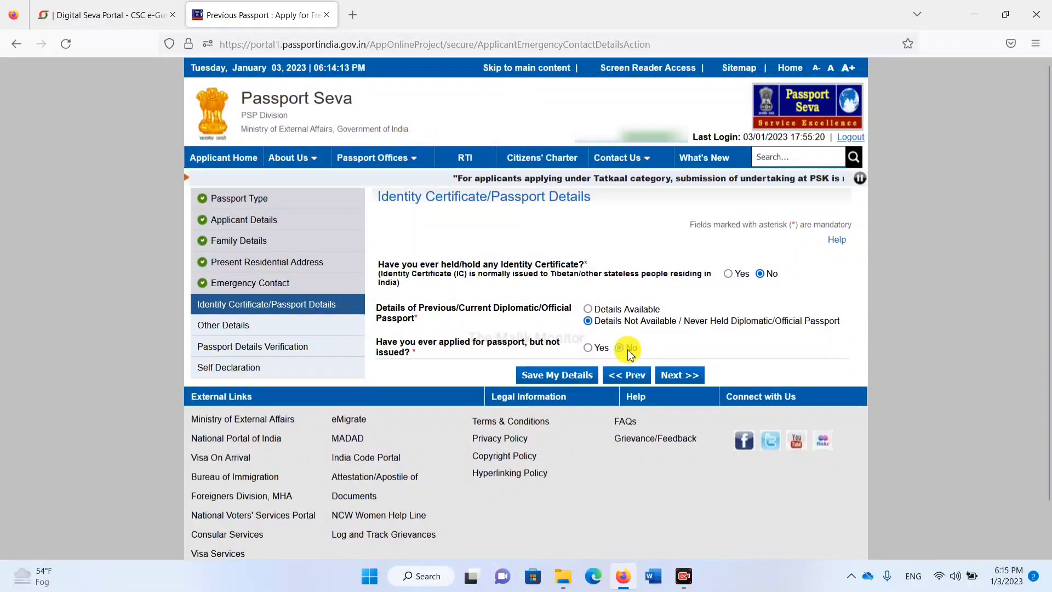
left_click(581, 378)
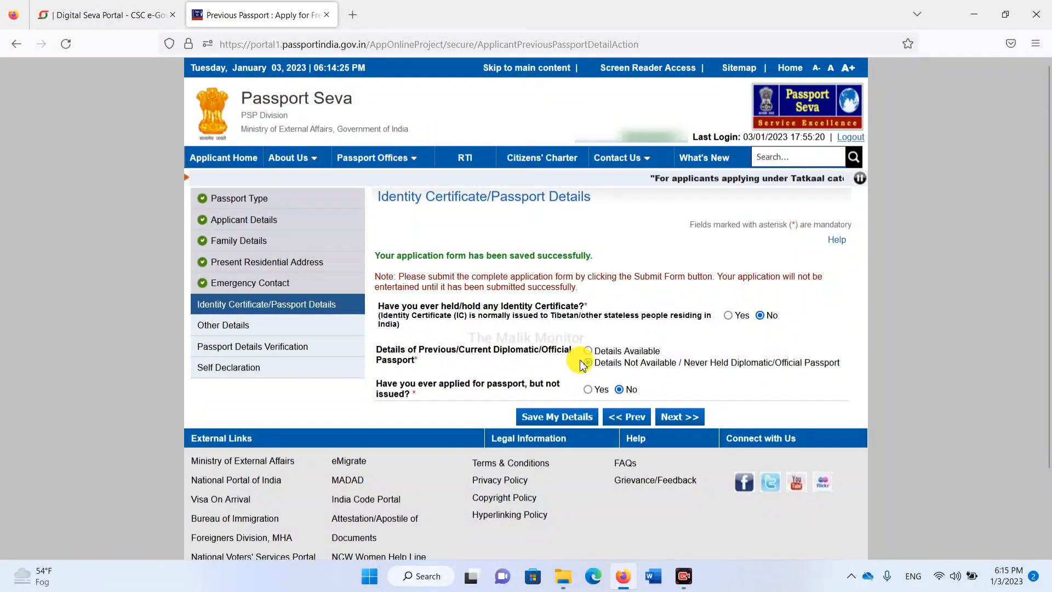
left_click(619, 388)
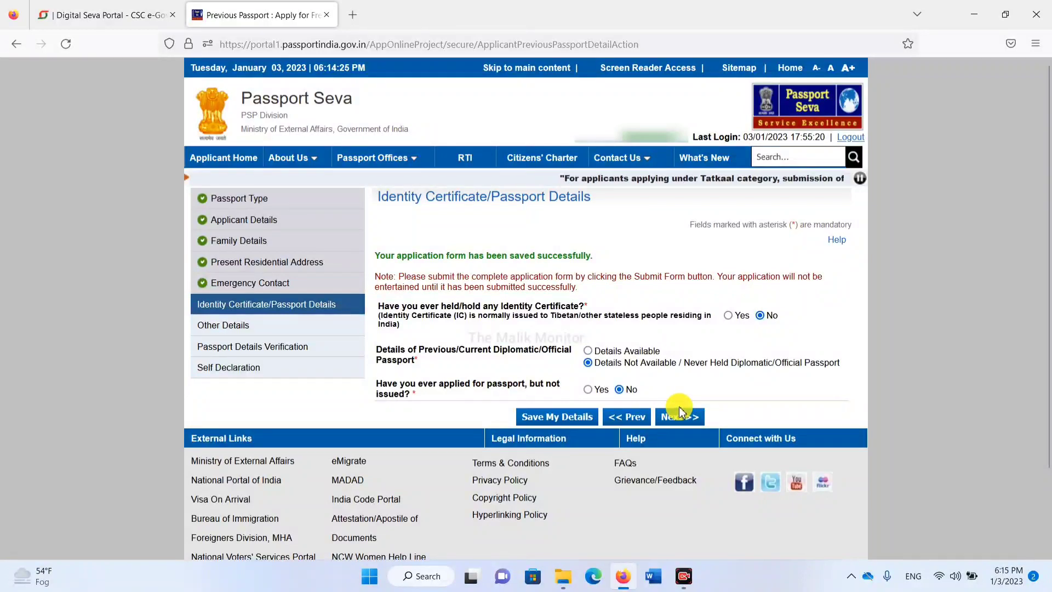
left_click(680, 416)
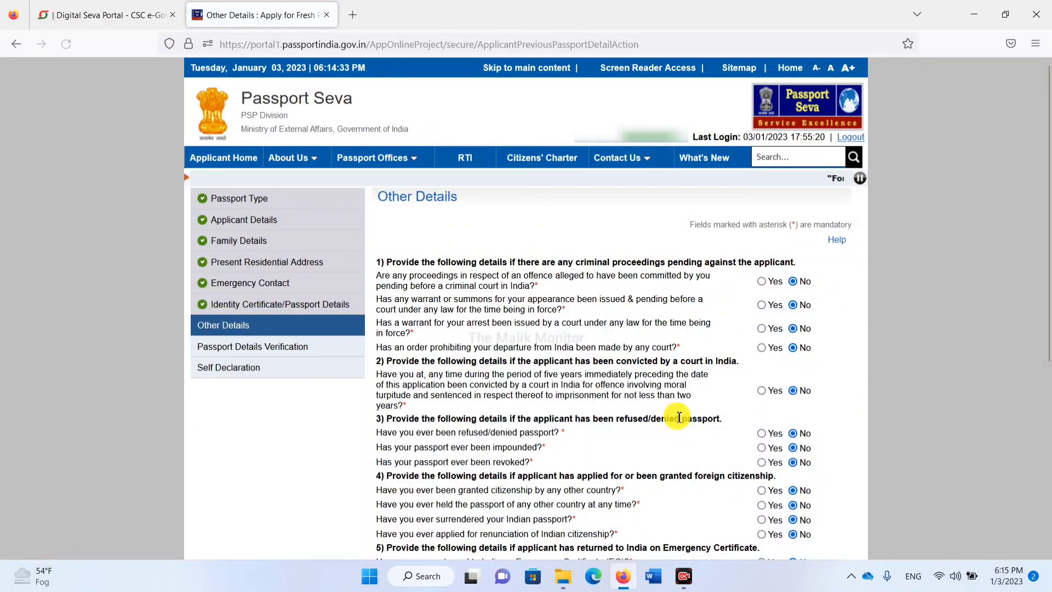
Step: Review the criminal, refusal, citizenship and Emergency Certificate questions, keep every answer at No and continue to Passport Details Verification
left_click_drag(1040, 247, 1041, 321)
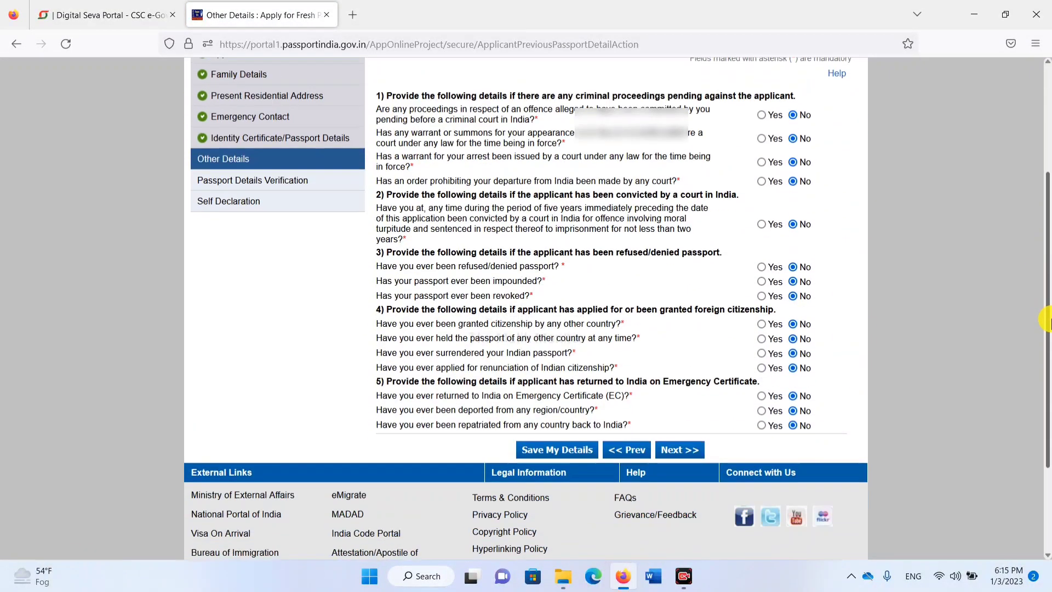
scroll(1047, 324, "up", 1)
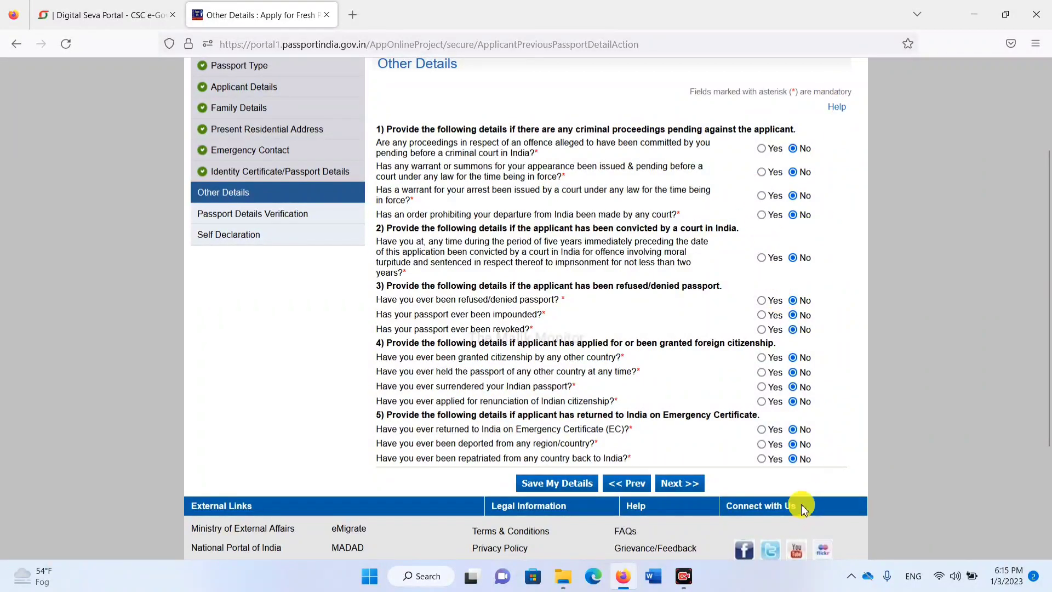
left_click(683, 484)
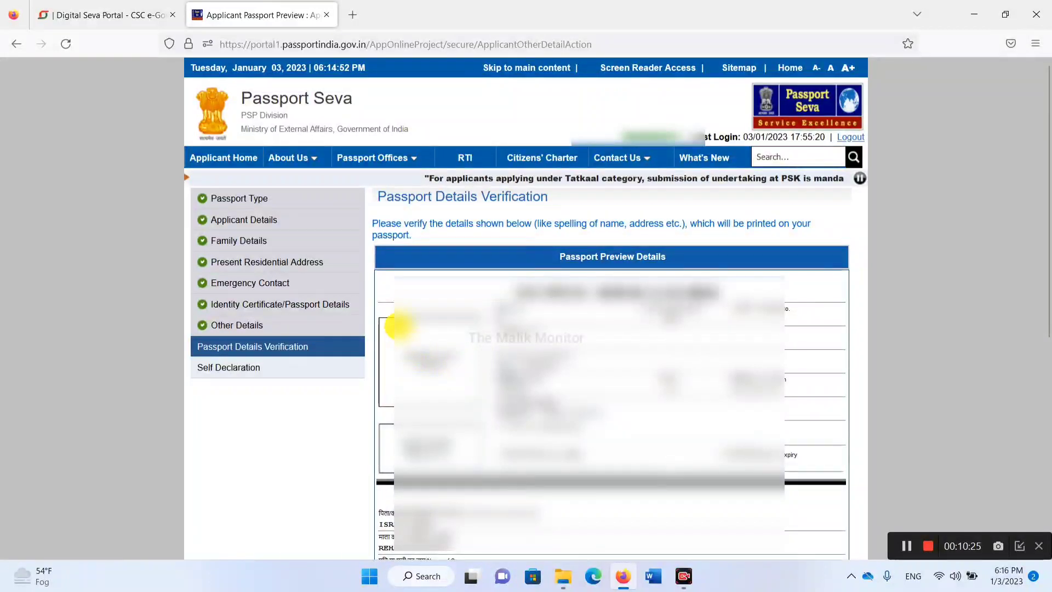
Step: Check both sections of the passport preview for correct personal, family and address details and continue to Self Declaration
mouse_move(392, 306)
left_mouse_down()
mouse_move(623, 456)
mouse_move(794, 450)
left_mouse_up()
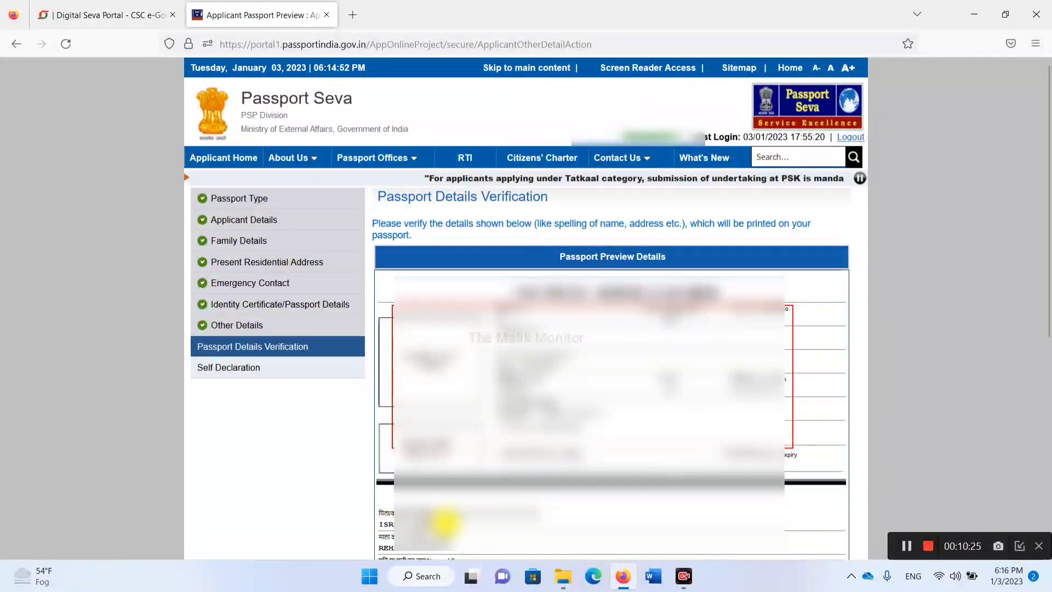
scroll(578, 516, "down", 3)
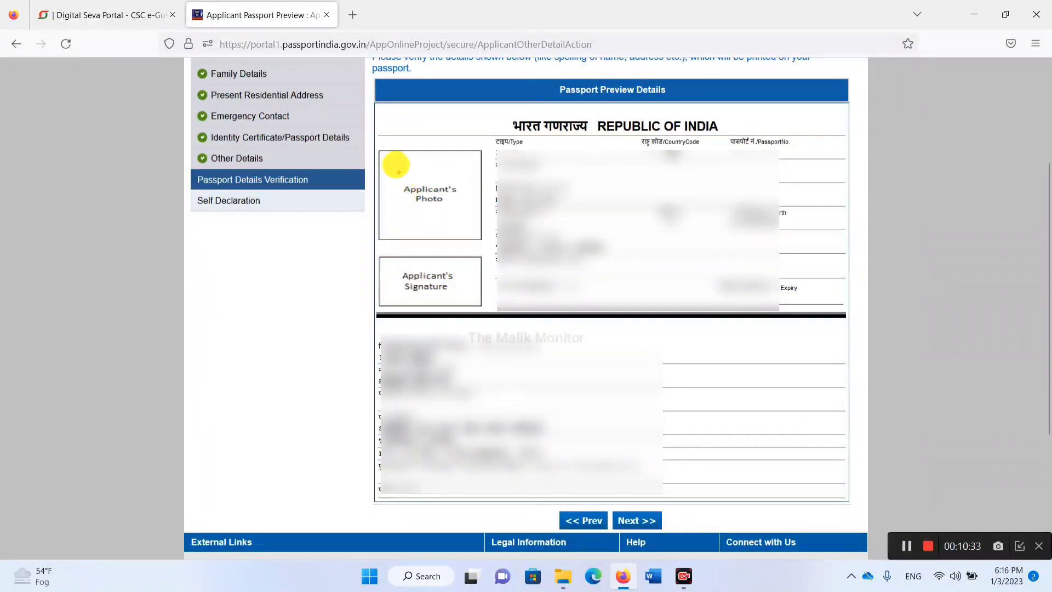
mouse_move(390, 124)
left_mouse_down()
mouse_move(544, 264)
mouse_move(815, 309)
left_mouse_up()
mouse_move(355, 324)
left_mouse_down()
mouse_move(676, 501)
mouse_move(765, 492)
left_mouse_up()
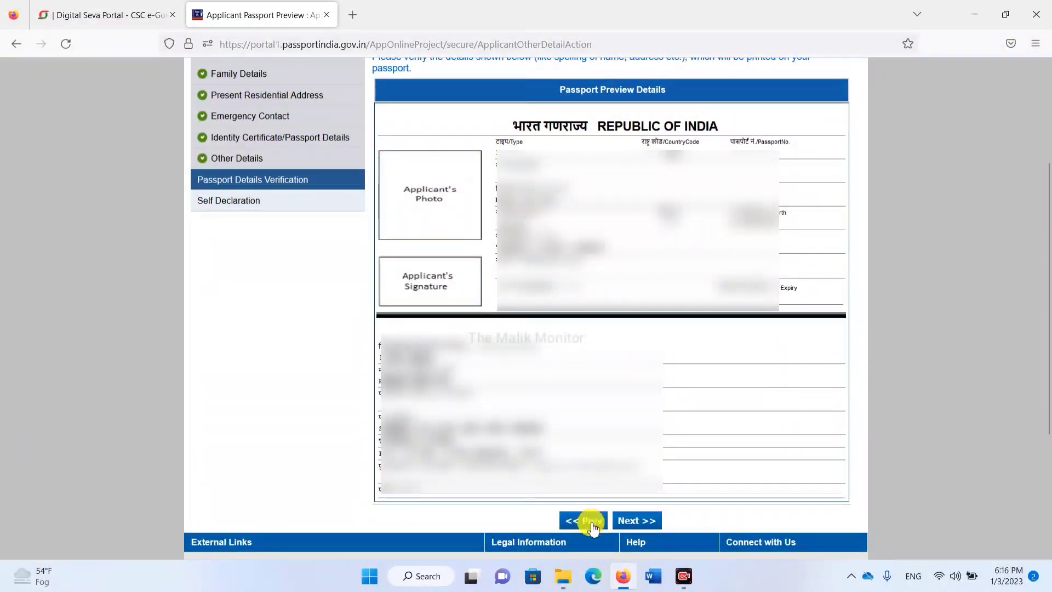
left_click(636, 520)
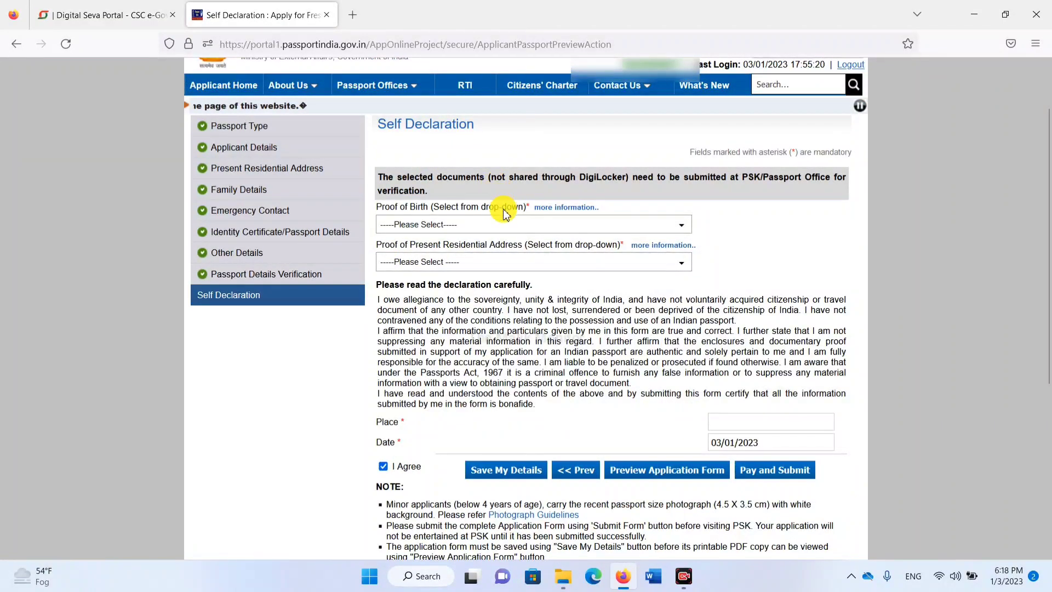
Step: Set Proof of Birth to Aadhaar Card/E-Aadhaar and Proof of Present Residential Address to Bank/ Kisan/ Post Office Passbooks
left_click(469, 225)
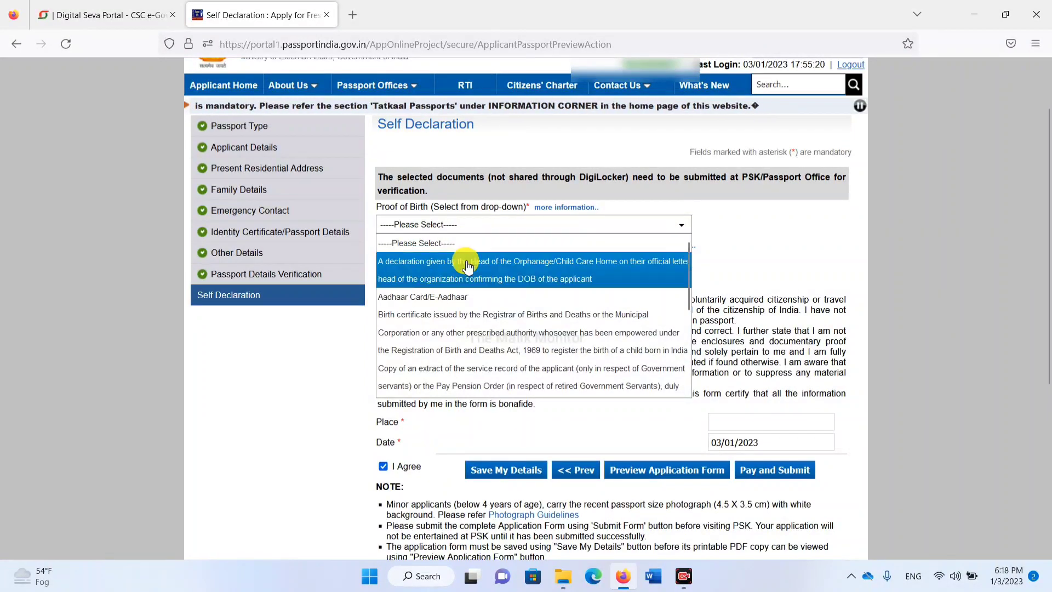
left_click(446, 296)
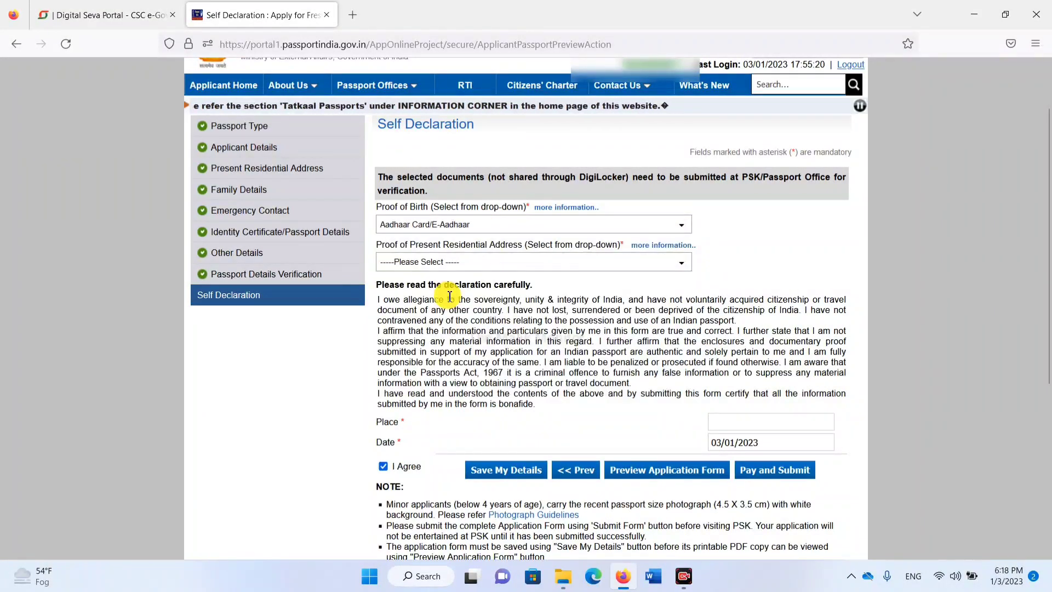
left_click(476, 274)
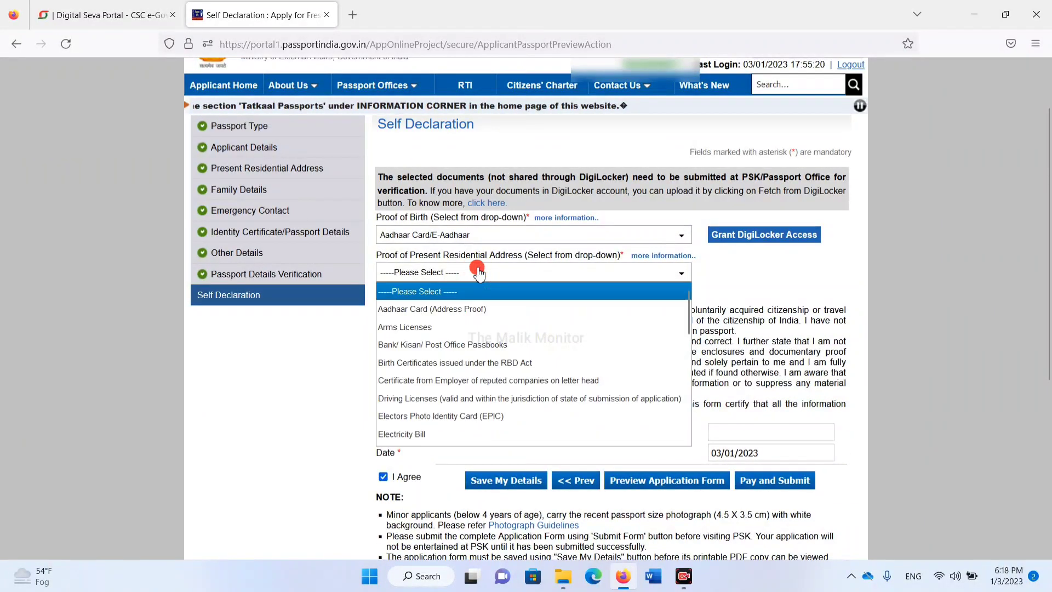
left_click(461, 343)
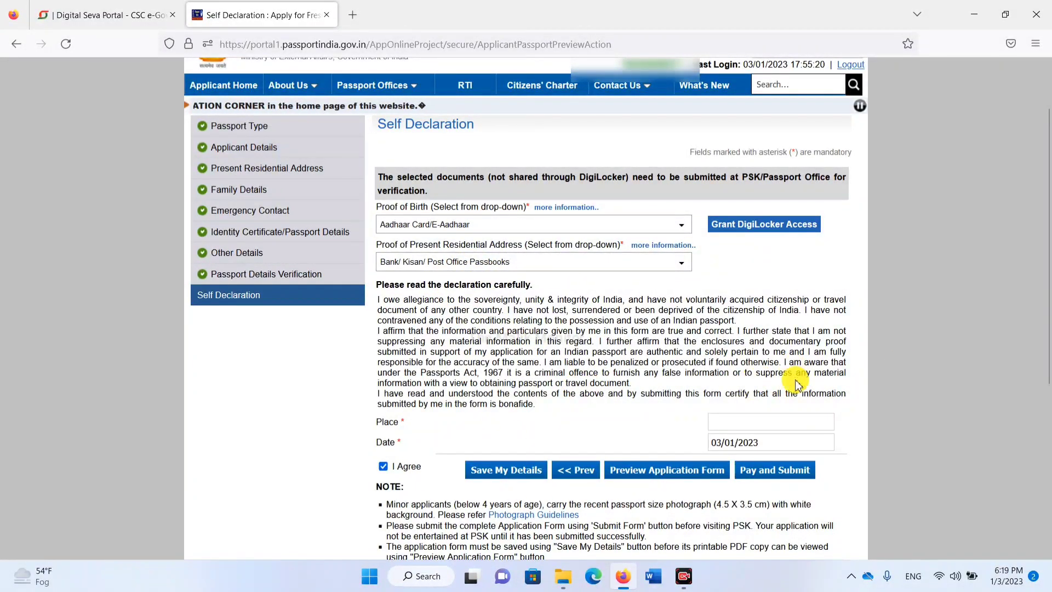
Step: Enter Sitapur as the declaration place, save the details and submit the application for payment
left_click(739, 423)
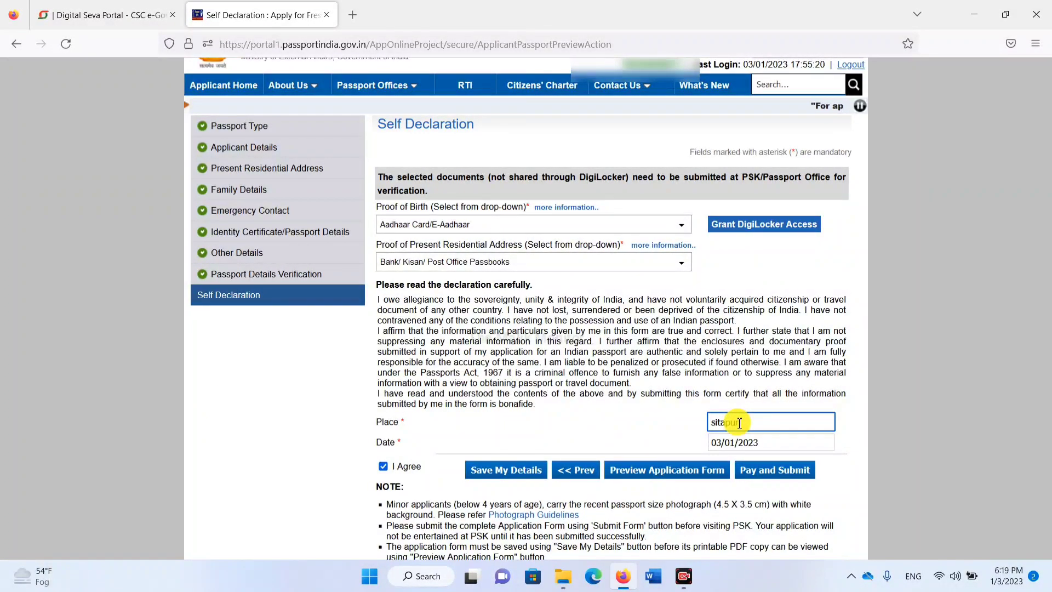
left_click(506, 472)
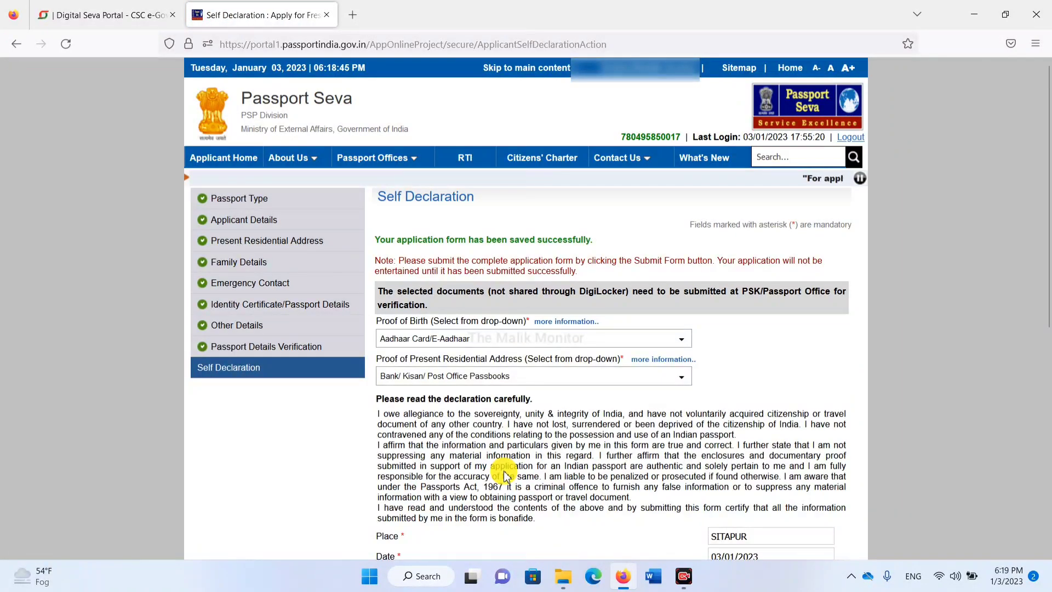
left_click_drag(1043, 227, 1043, 321)
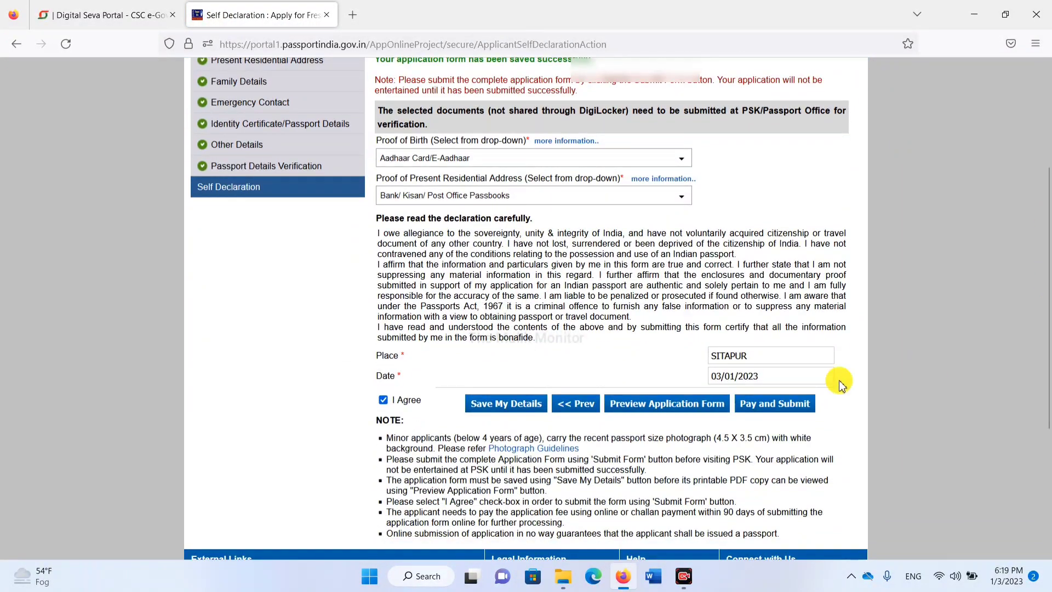
left_click(783, 403)
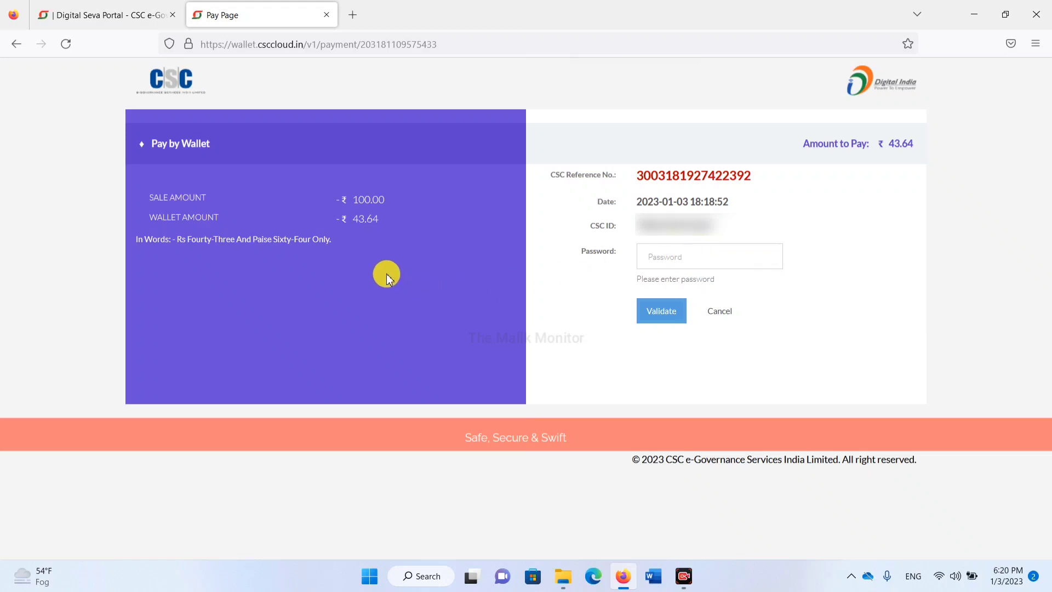
Step: Check the sale and wallet amounts, enter the CSC wallet password, validate it and complete the wallet payment
double_click(371, 199)
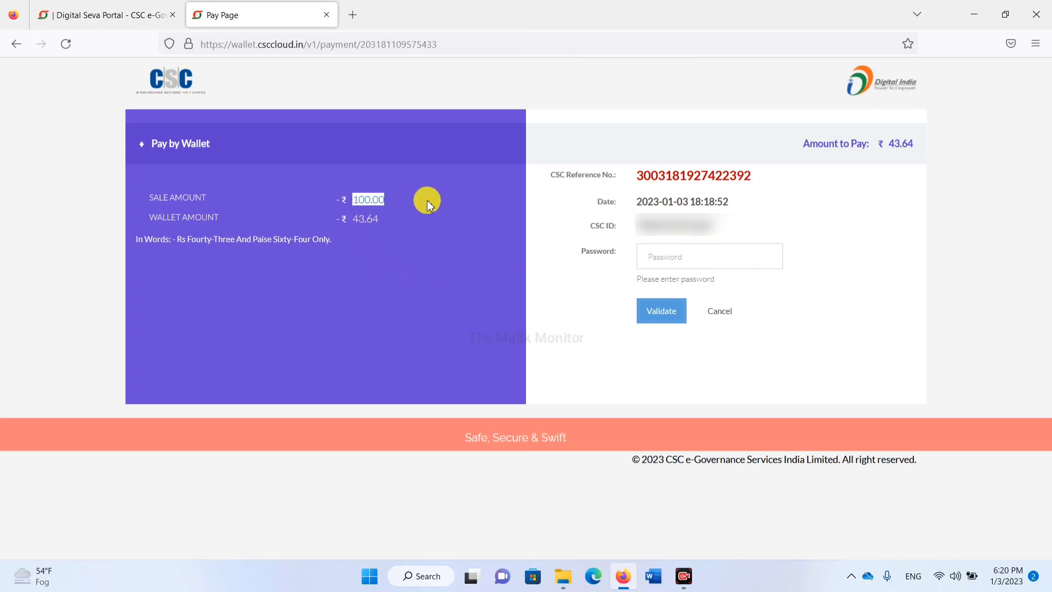
left_click_drag(354, 218, 371, 217)
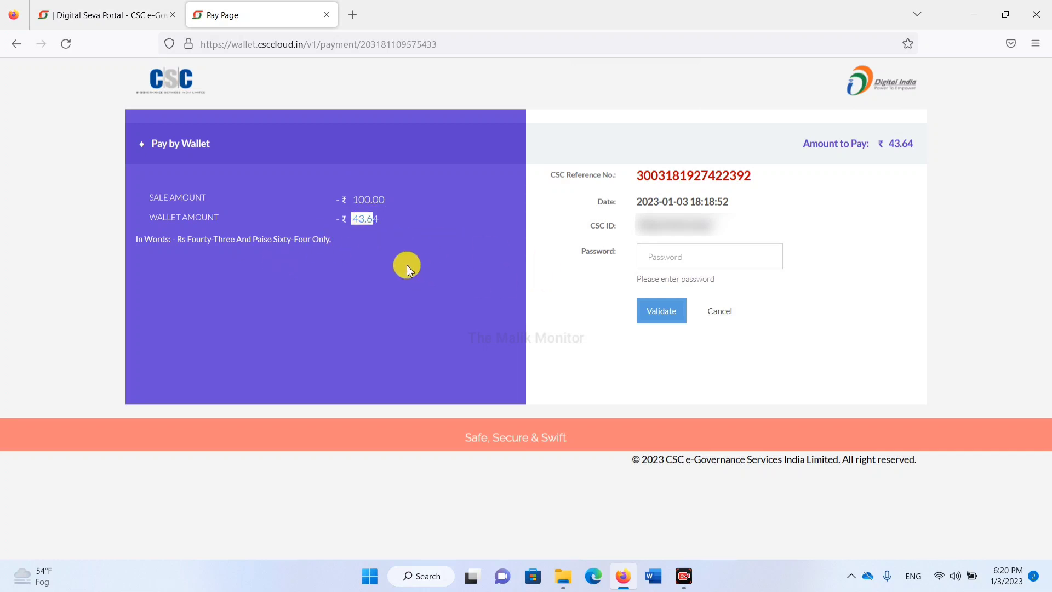
left_click(692, 256)
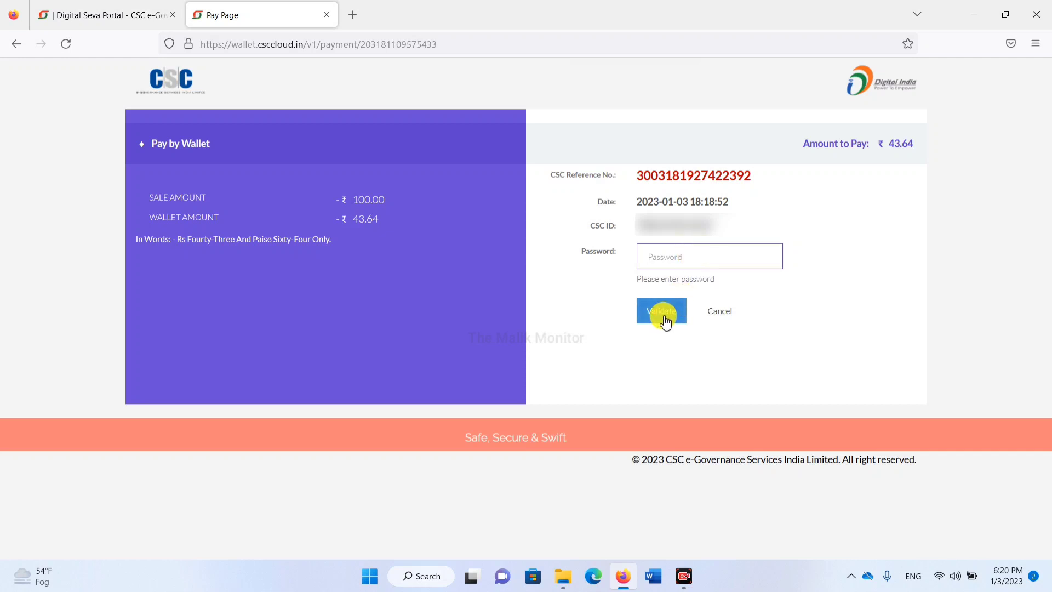
left_click(665, 321)
left_click(677, 308)
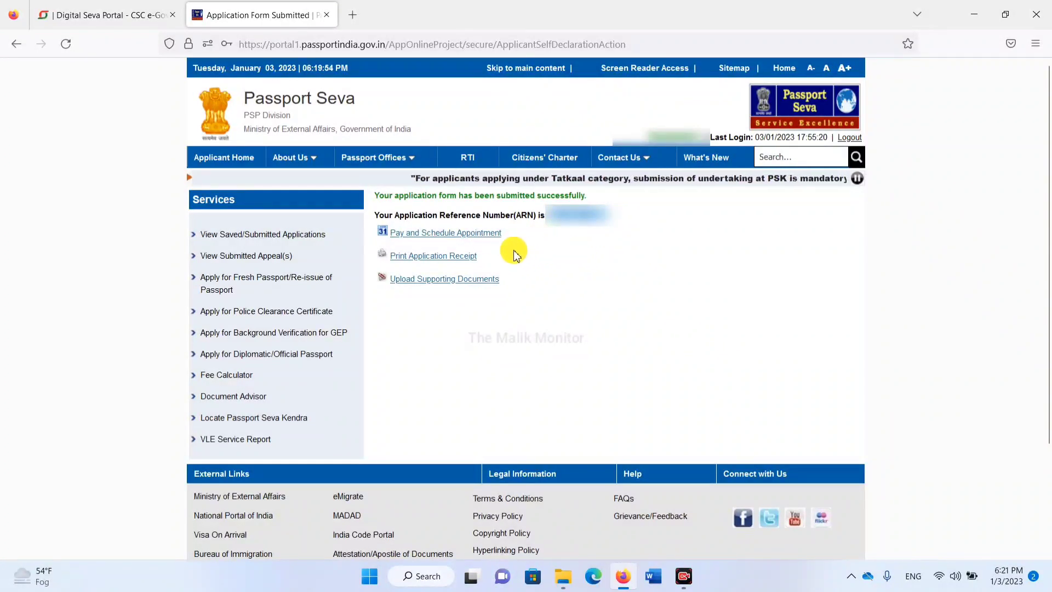
Step: Start Pay and Schedule Appointment, choose State Bank MOPS online payment and proceed to the appointment slots
left_click(465, 238)
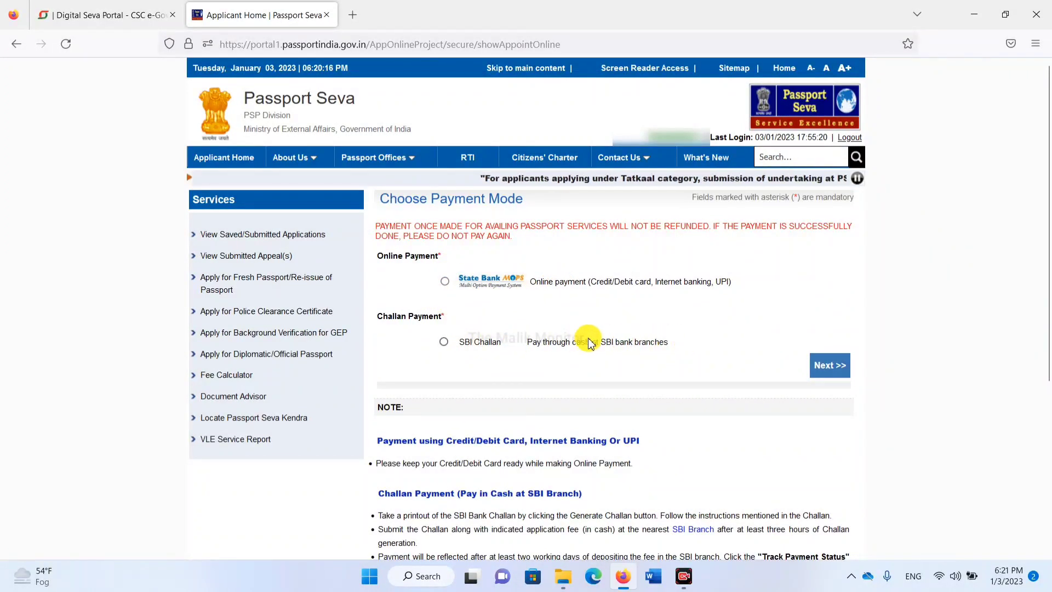
left_click(444, 281)
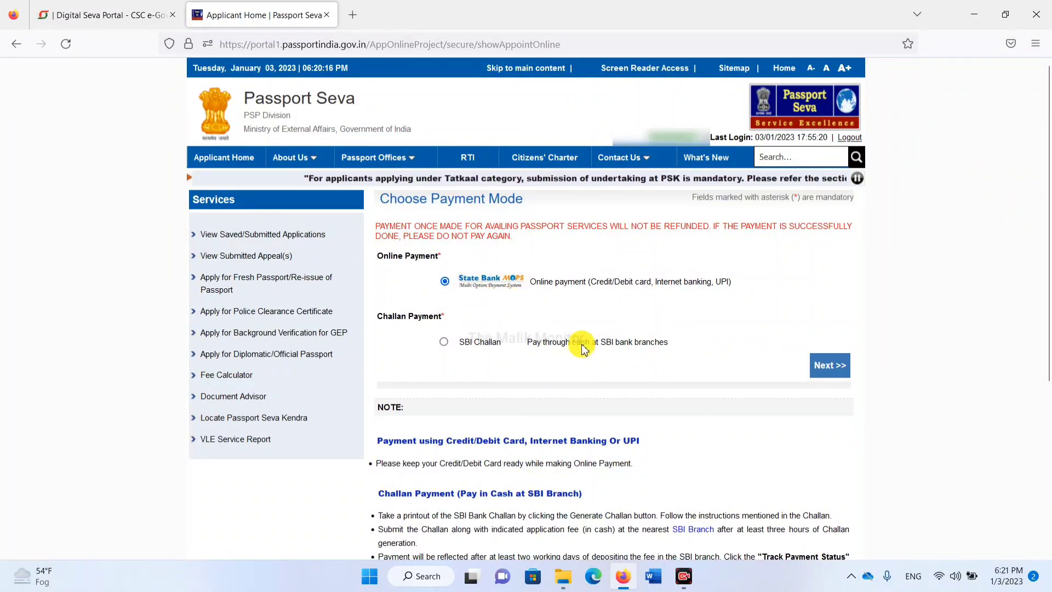
left_click(844, 366)
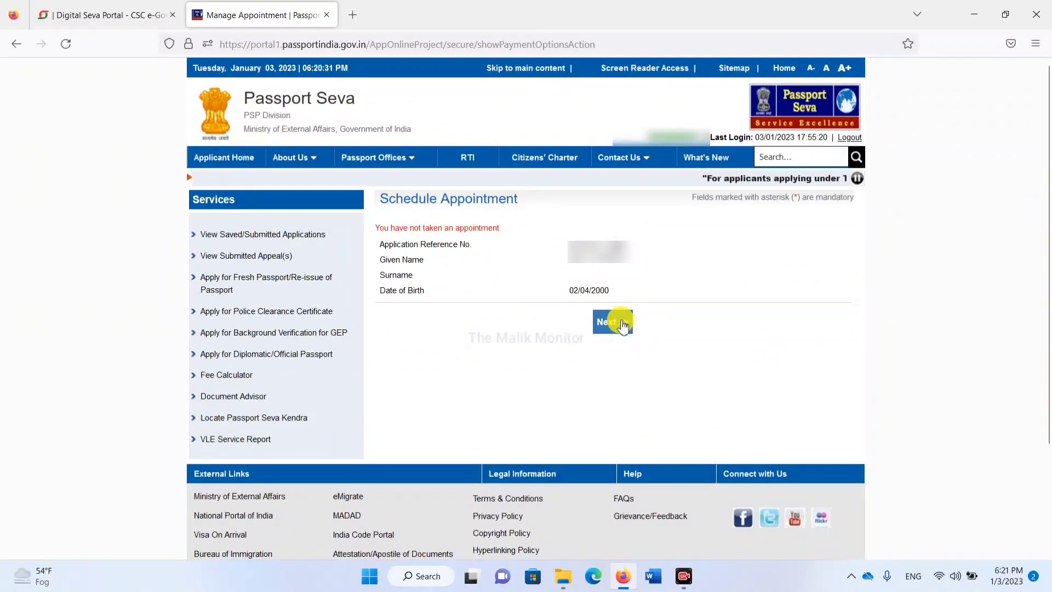
left_click(623, 323)
Step: Select PSK Lucknow as the appointment location, check its address, enter the captcha characters and continue to Pay And Book Appointment
scroll(548, 247, "down", 5)
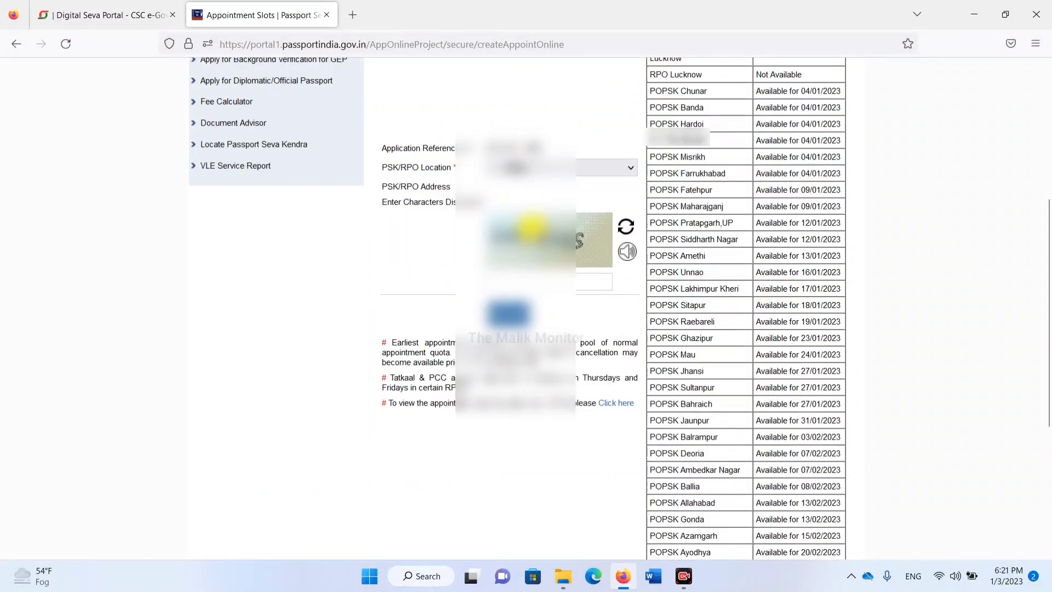
left_click(552, 170)
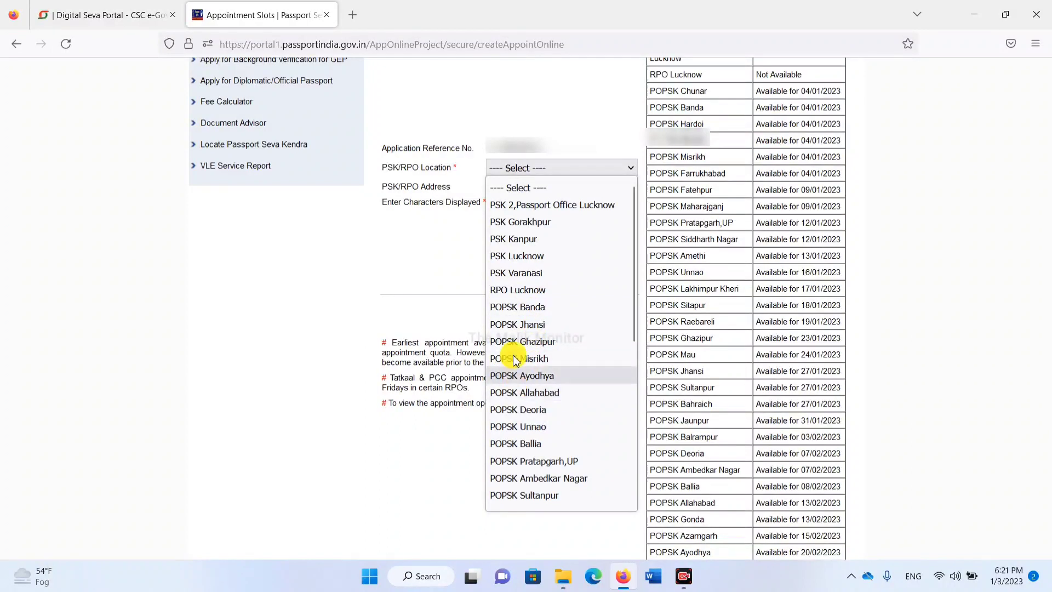
left_click(543, 265)
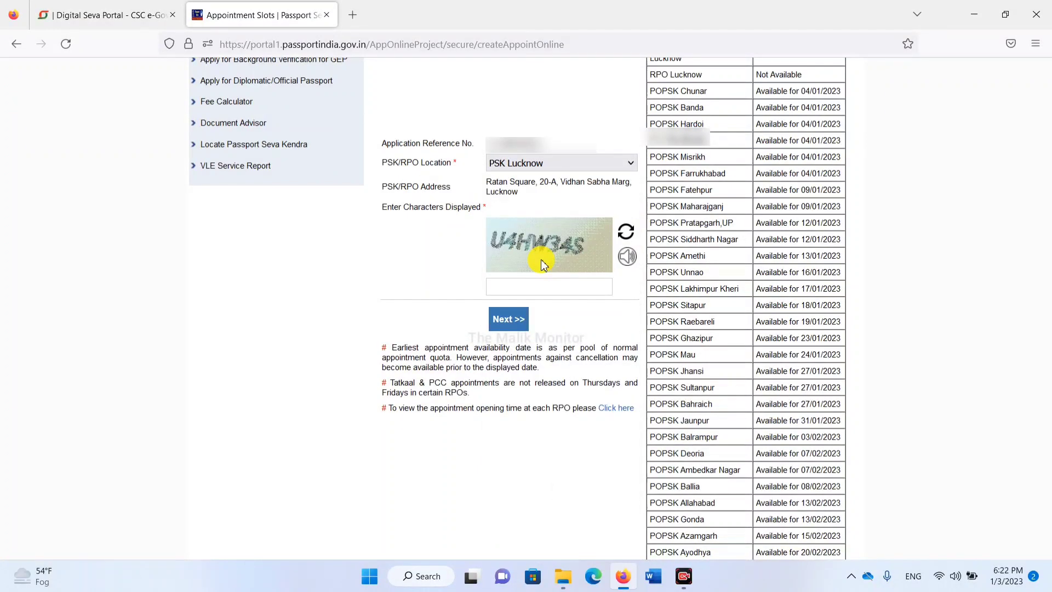
left_click_drag(488, 181, 521, 195)
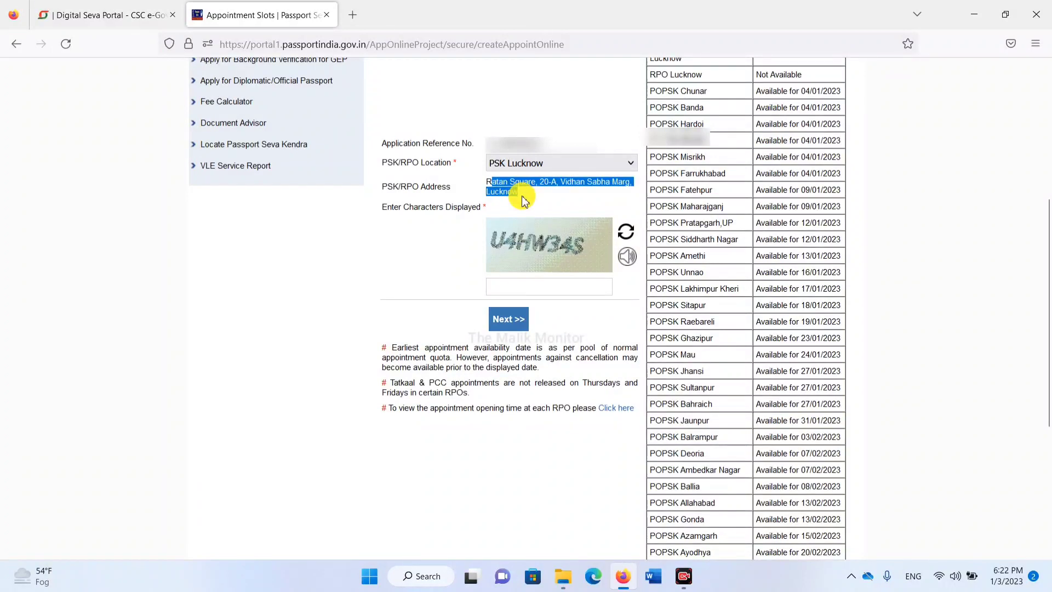
left_click(543, 199)
left_click(555, 283)
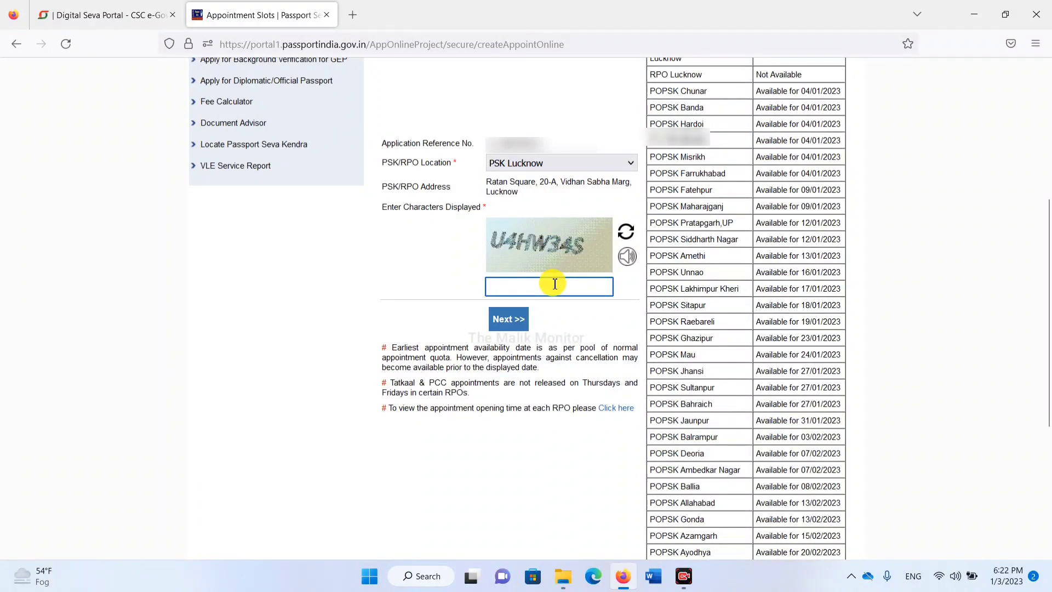
left_click(515, 319)
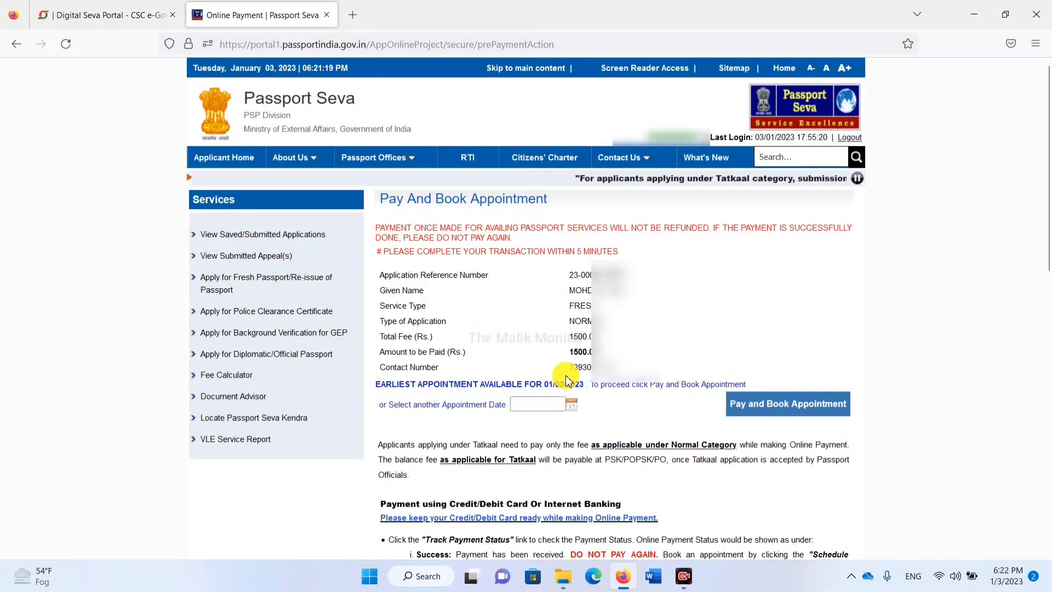
Step: Choose 02/02/2023 as the appointment date, proceed to pay and book it, and acknowledge the payment caution
left_click(571, 406)
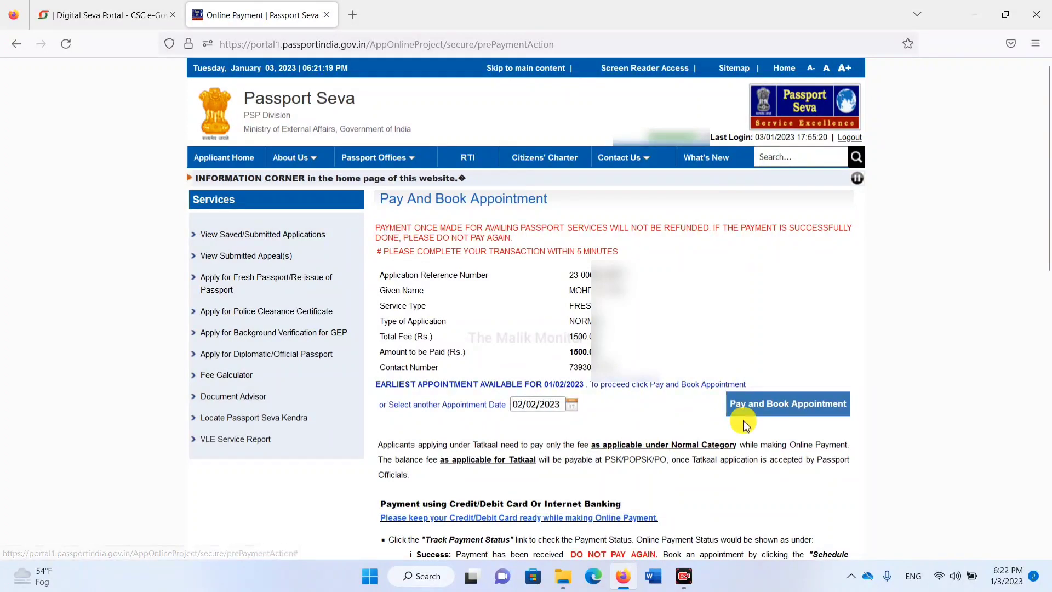
left_click(785, 412)
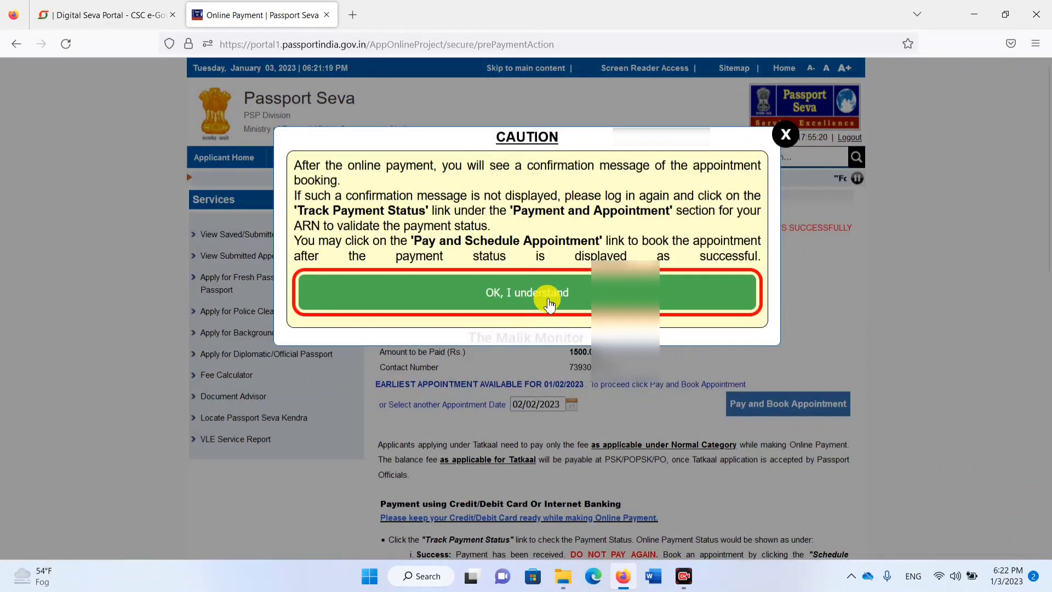
left_click(582, 300)
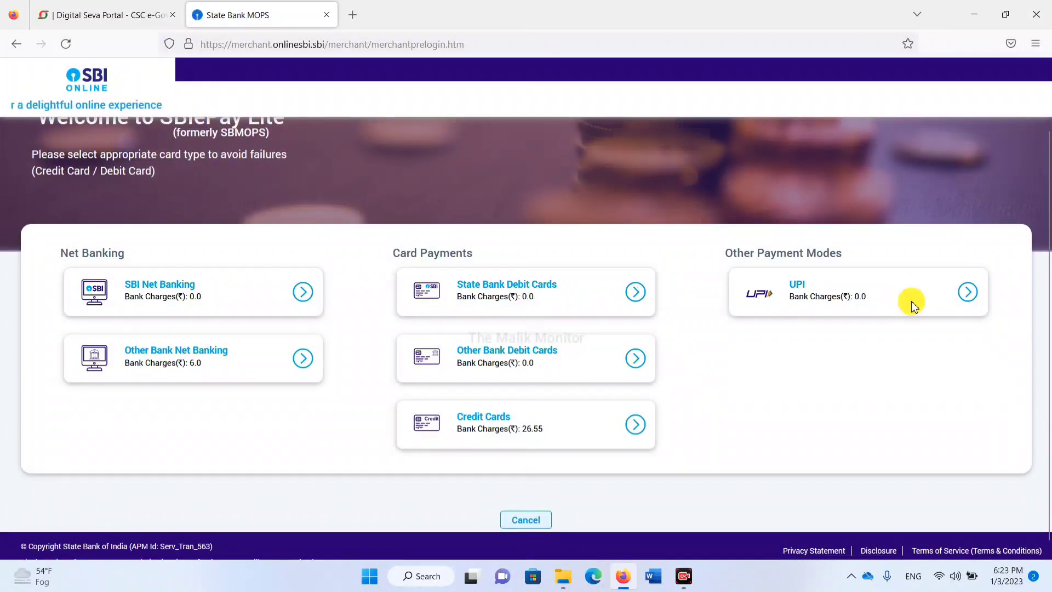
Step: Choose UPI as the payment mode, pay the passport fee with the QR code option and acknowledge the message about the transaction
left_click(932, 294)
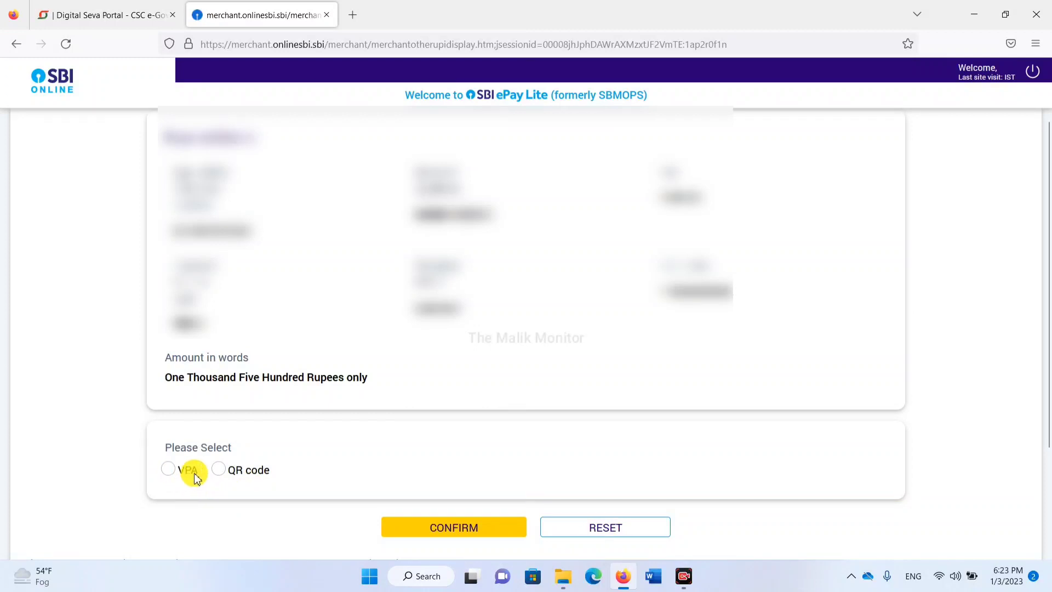
left_click(221, 471)
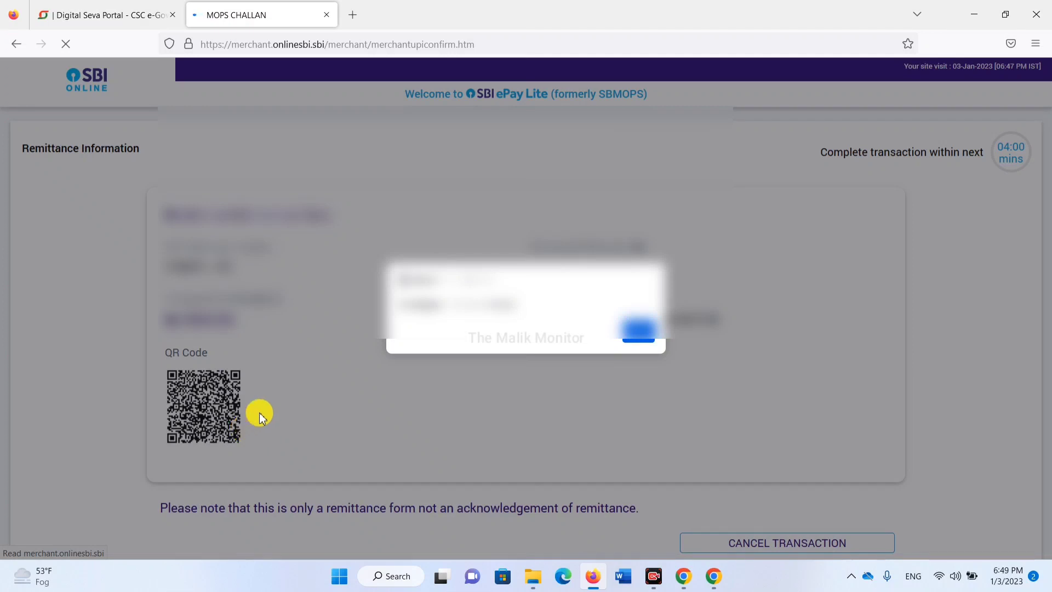
left_click(645, 335)
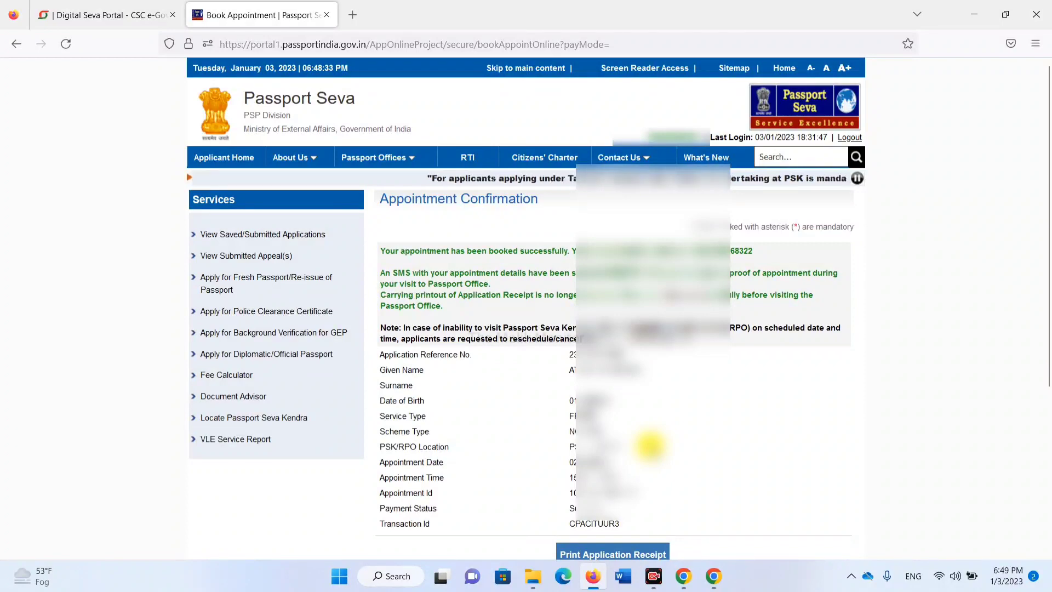
Step: Open the application receipt from the appointment confirmation, request its printable version and agree to continue printing
scroll(650, 445, "down", 3)
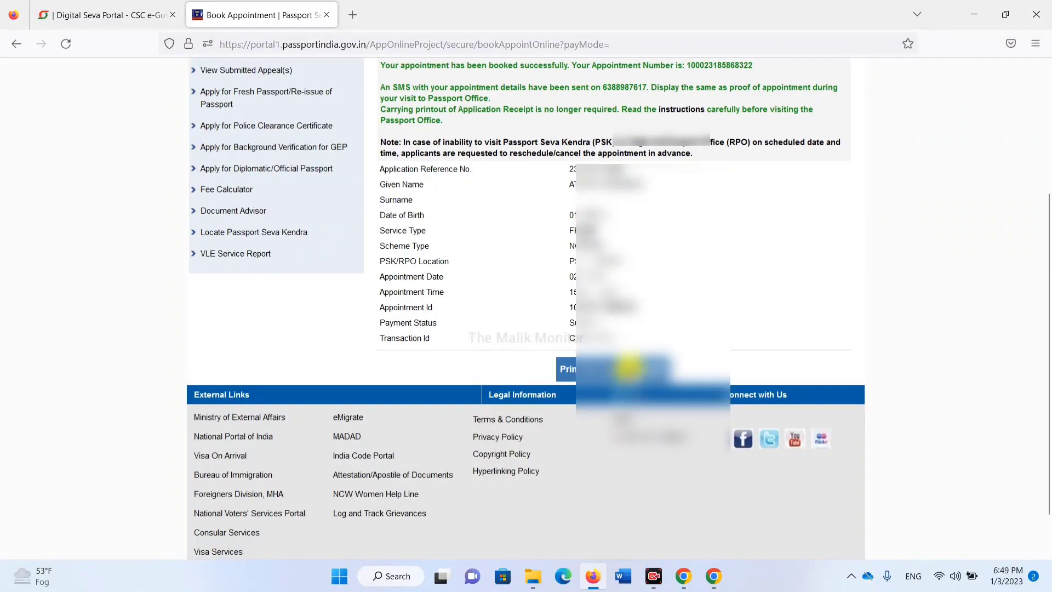
left_click(629, 367)
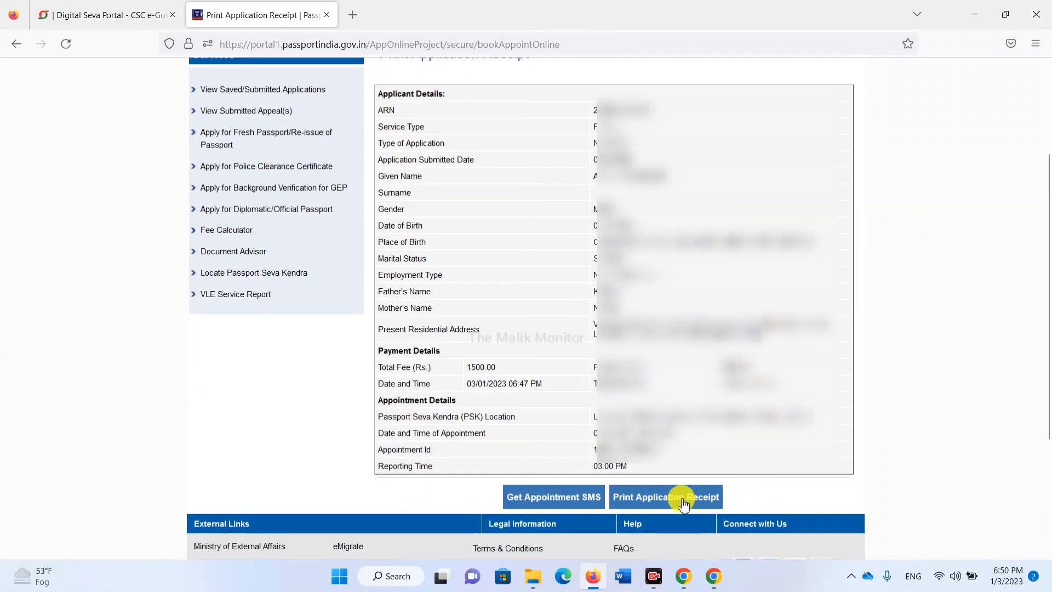
left_click(682, 503)
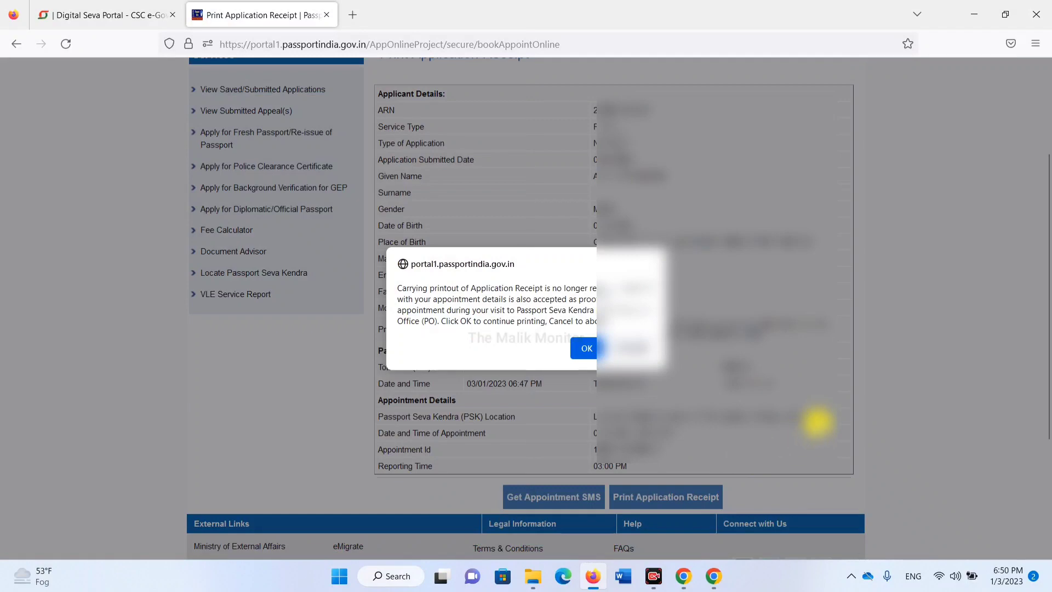
left_click(580, 349)
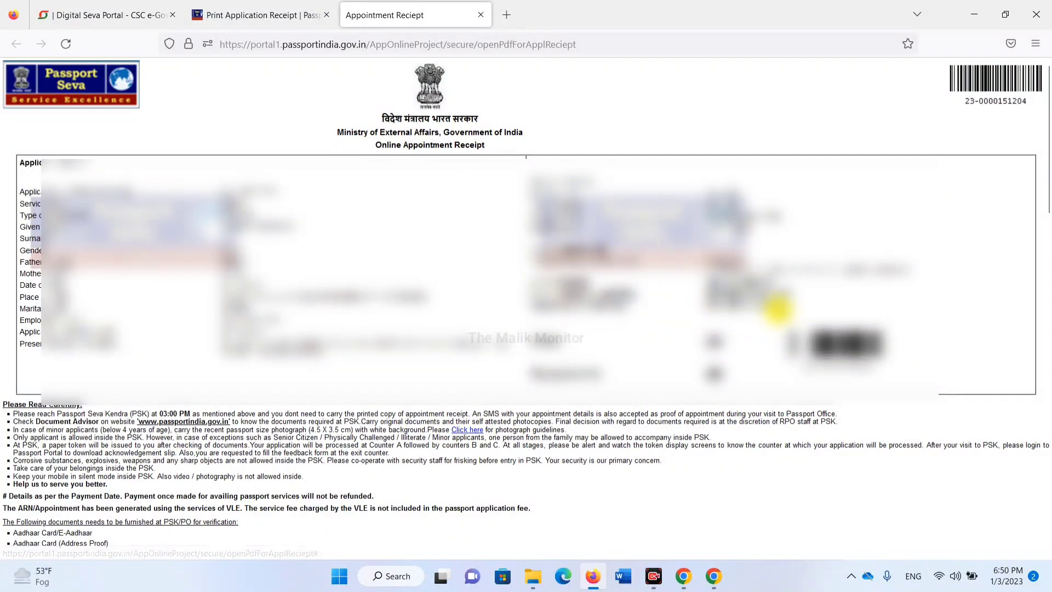
Step: Open the print settings for the online appointment receipt and restrict the printout to a custom page range of page 1
scroll(777, 310, "down", 15)
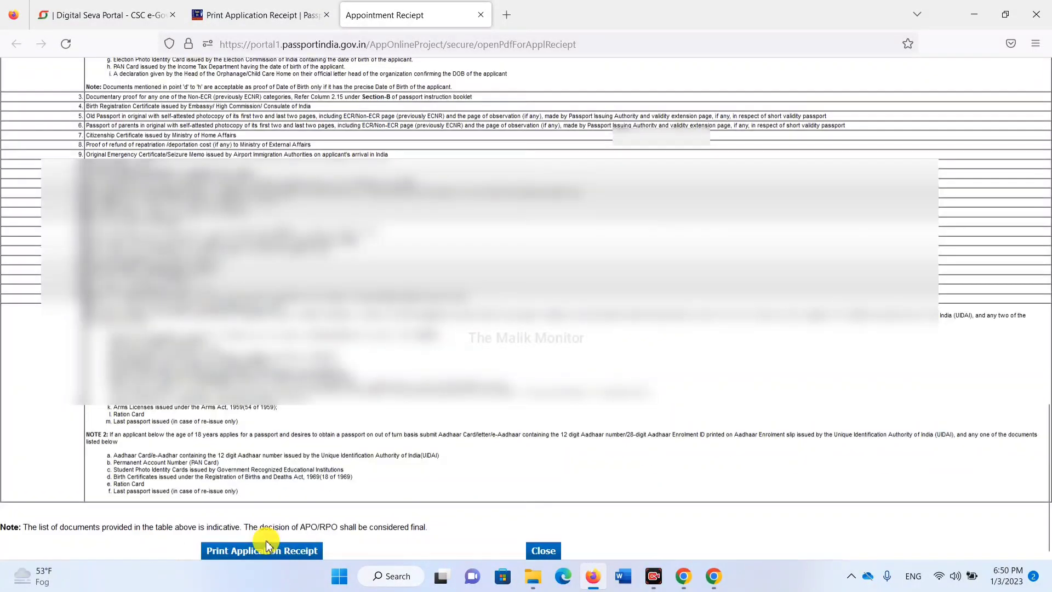
left_click(265, 549)
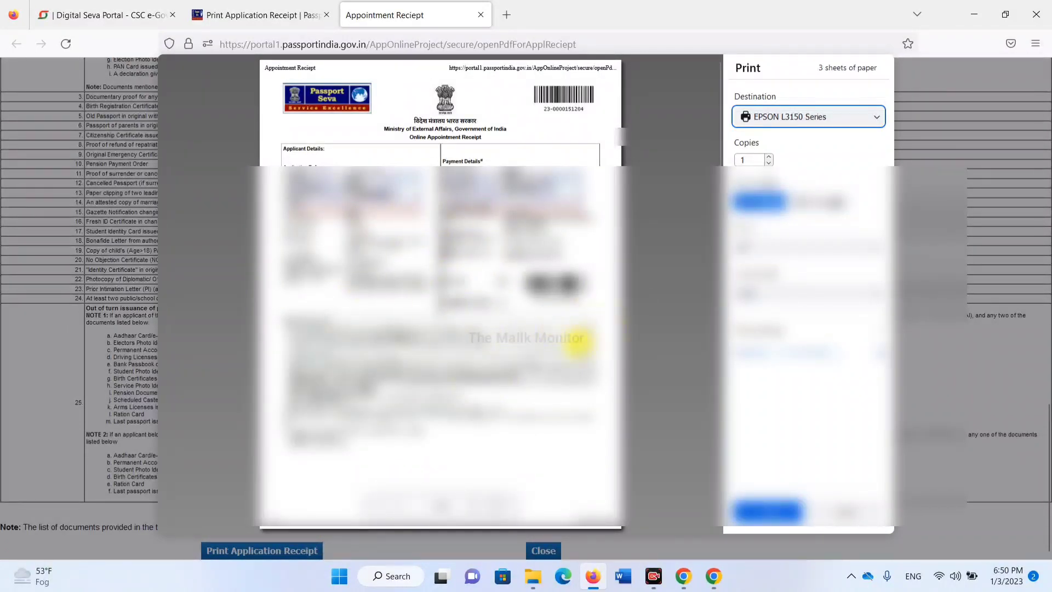
left_click(758, 250)
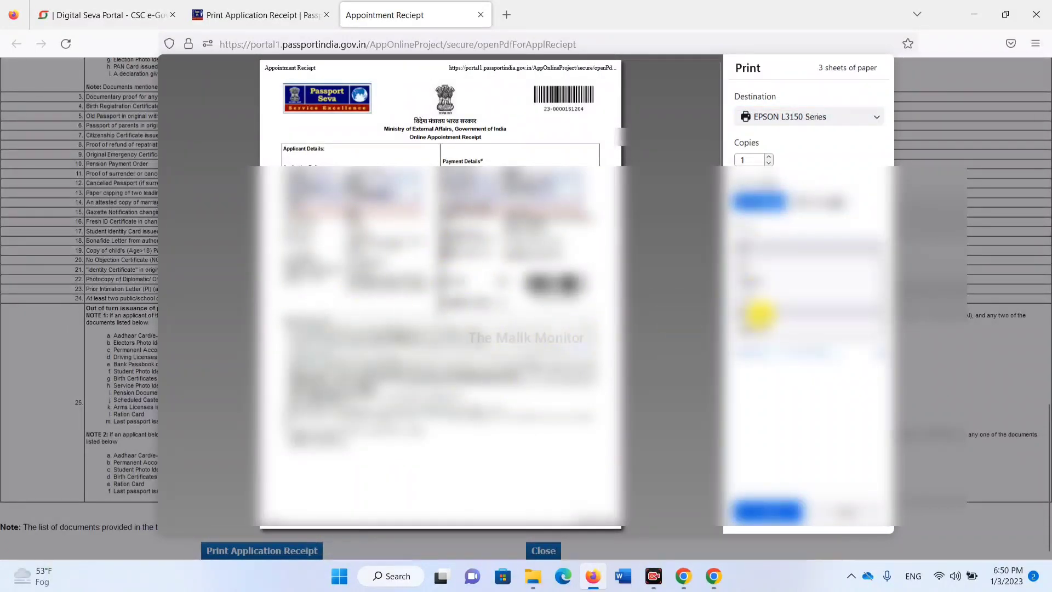
left_click(758, 332)
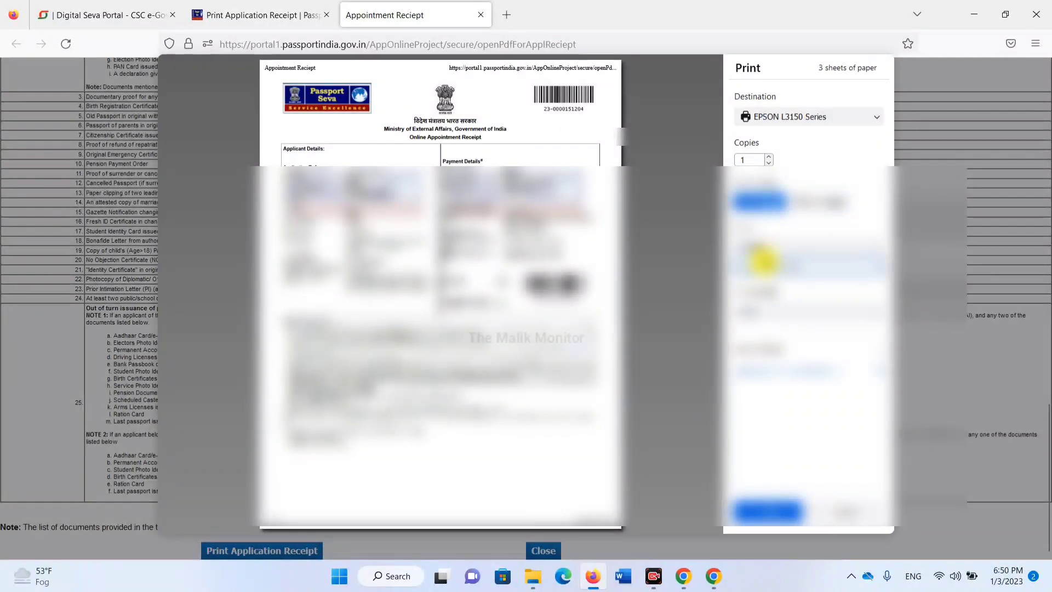
type("1")
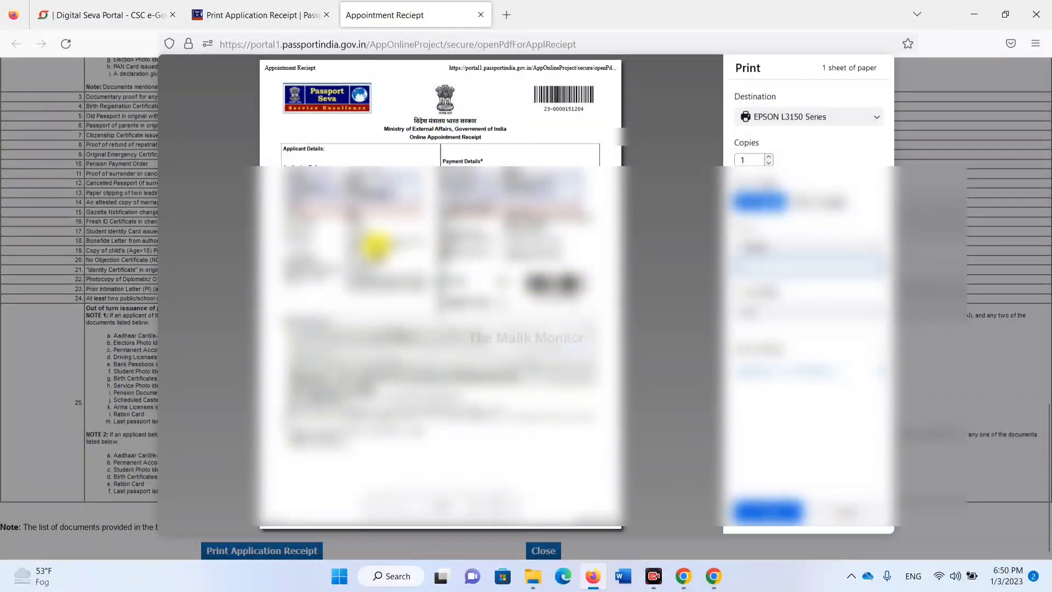